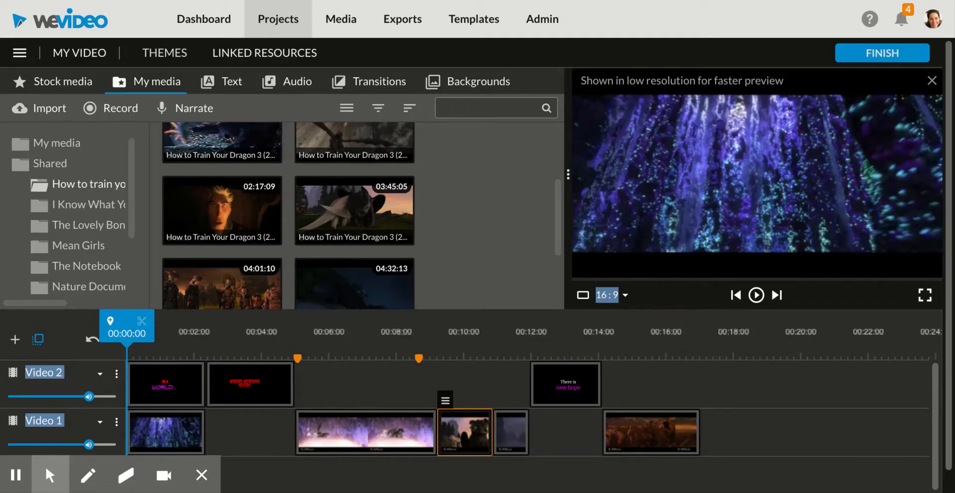
Inspect the frames on either side of the cut between the second and third clips on Video 1.
{"action": "left_click", "coordinate": [404, 345]}
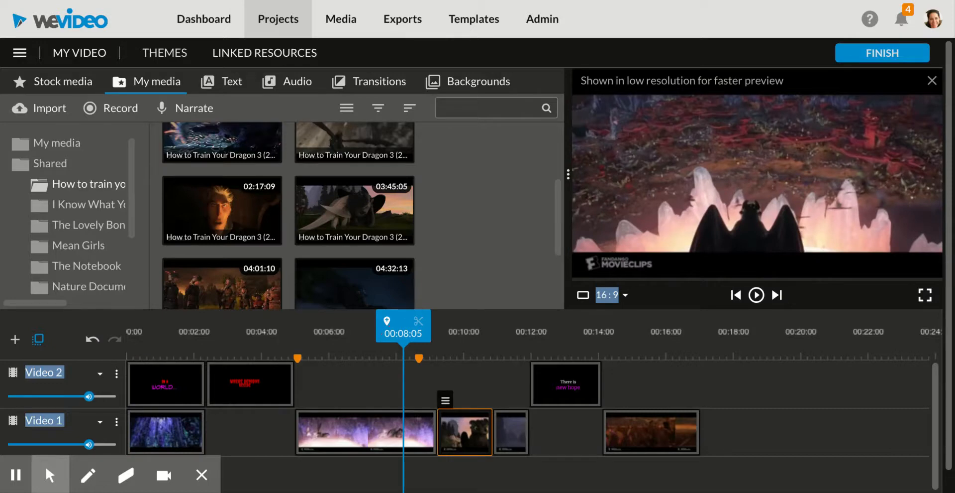
{"action": "left_click", "coordinate": [461, 349]}
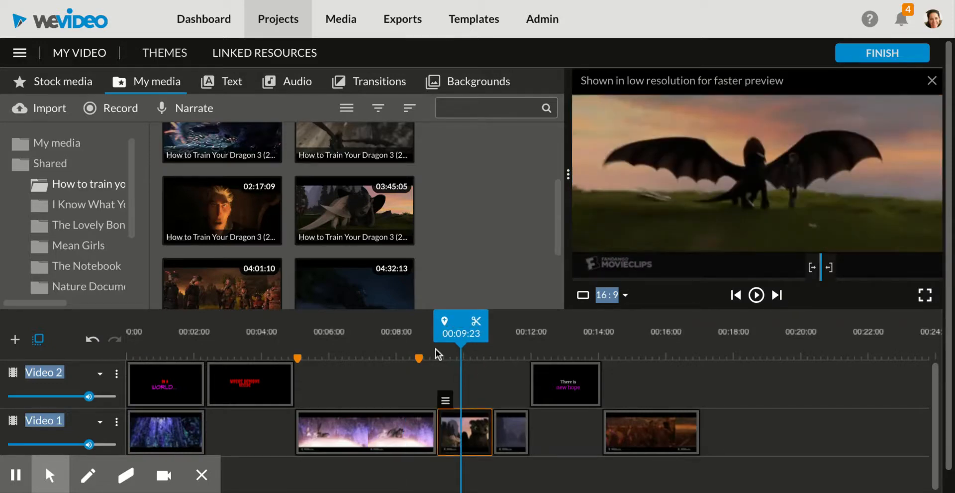
{"action": "left_click", "coordinate": [407, 350]}
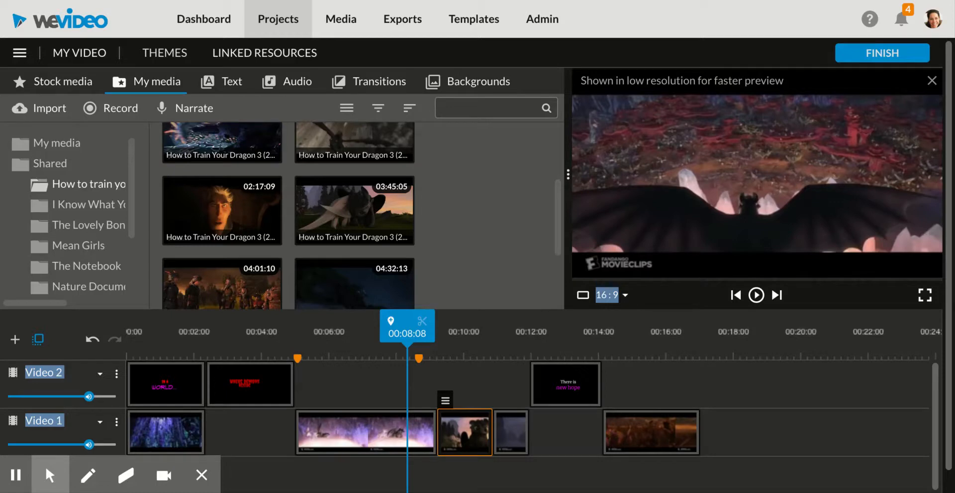
Browse the Standard transitions and preview Cross fade and Cross blur.
{"action": "left_click", "coordinate": [376, 84]}
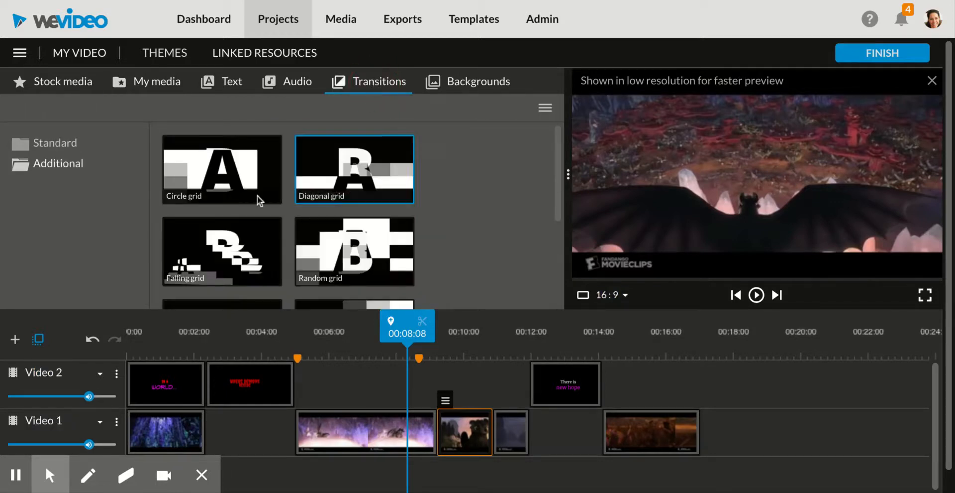
{"action": "left_click", "coordinate": [51, 148]}
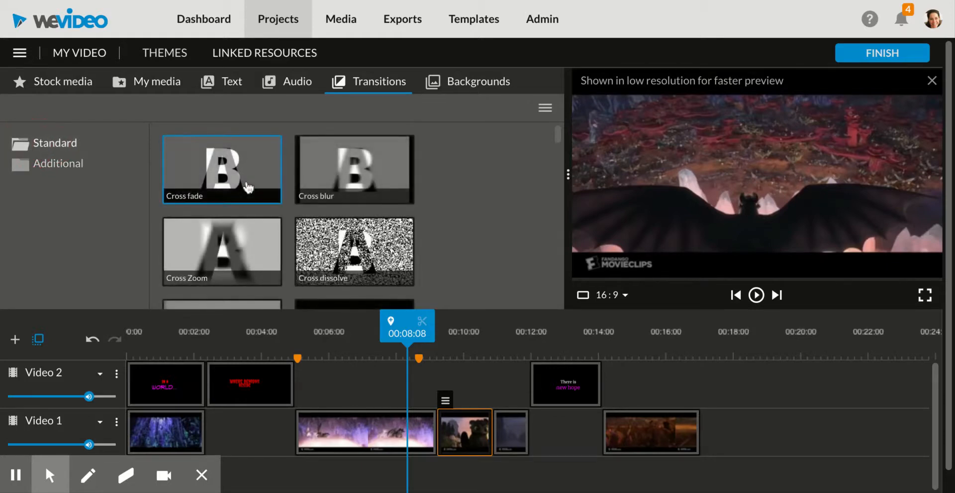
{"action": "scroll", "coordinate": [247, 187], "scroll_direction": "down", "scroll_amount": 5}
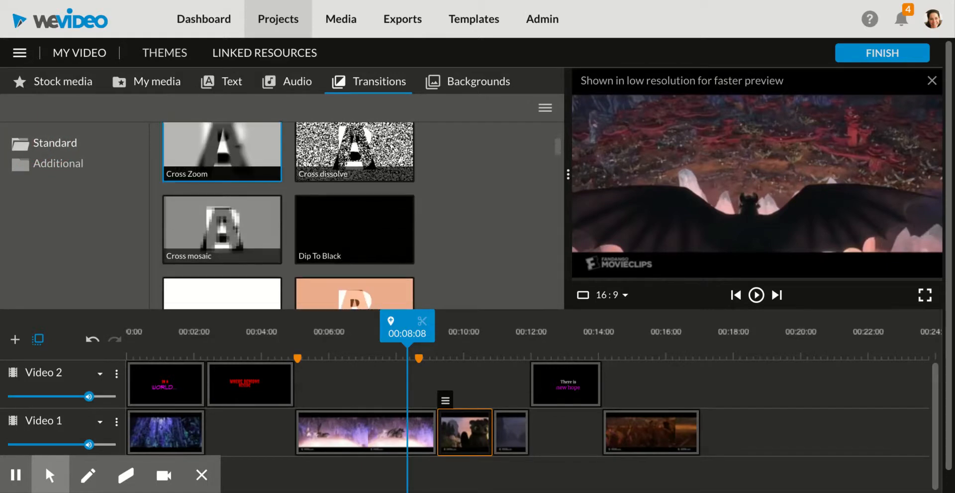
{"action": "scroll", "coordinate": [248, 199], "scroll_direction": "up", "scroll_amount": 4}
{"action": "scroll", "coordinate": [222, 199], "scroll_direction": "up", "scroll_amount": 1}
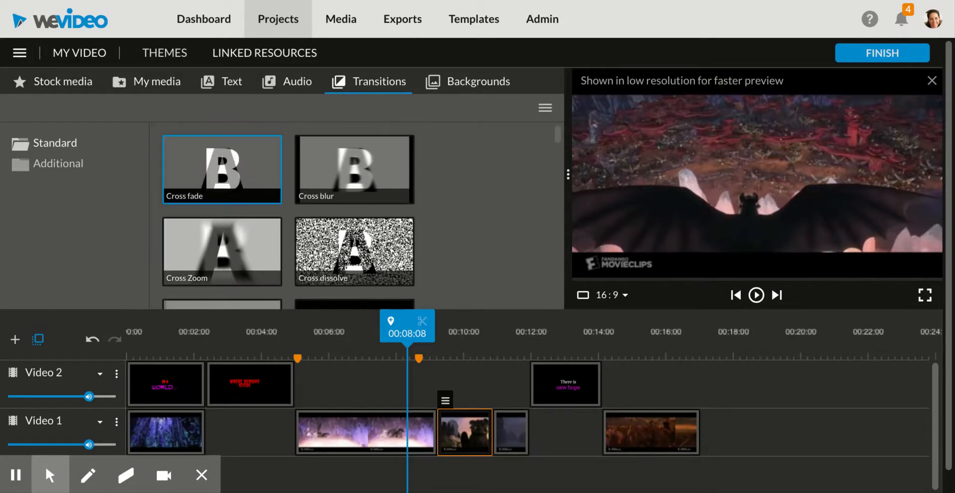
{"action": "left_click", "coordinate": [239, 175]}
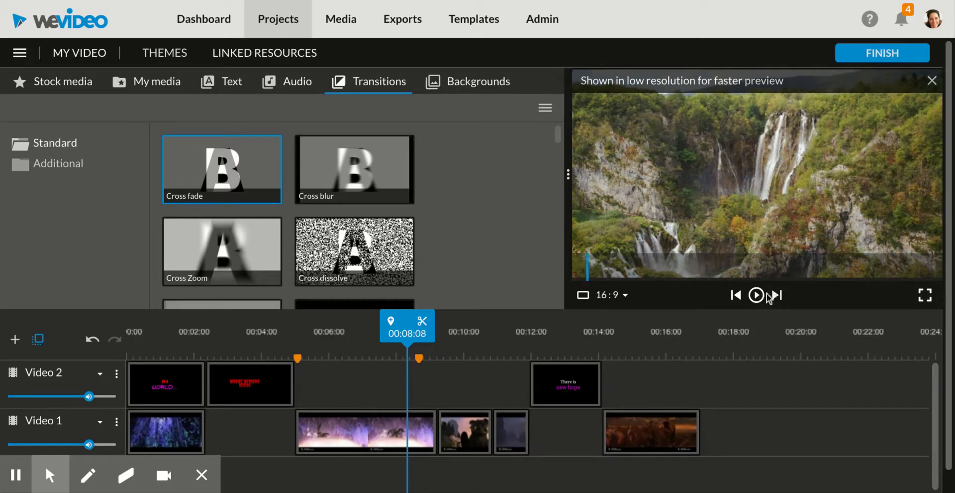
{"action": "left_click", "coordinate": [757, 295]}
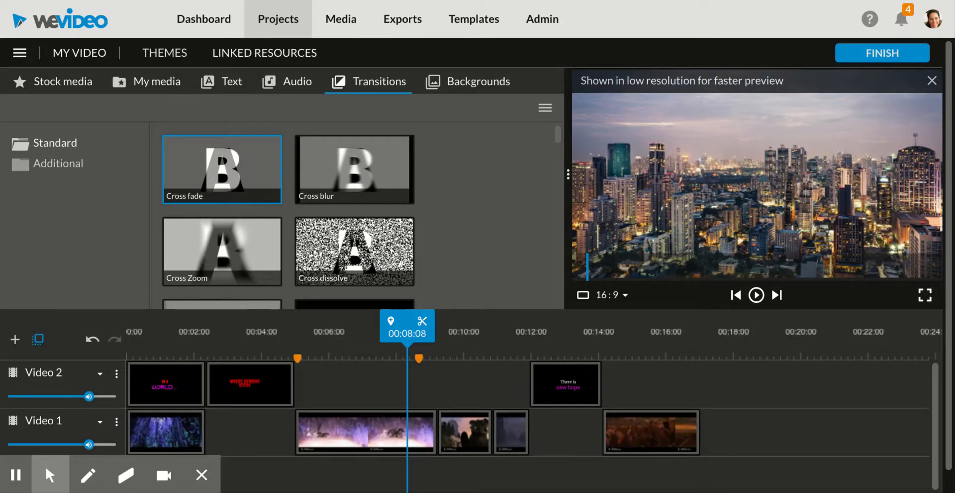
{"action": "left_click", "coordinate": [347, 170]}
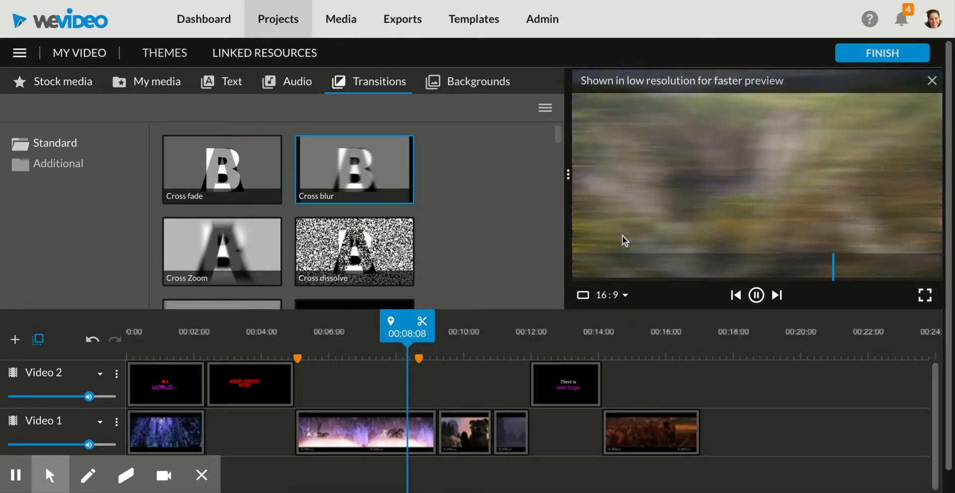
Preview the Dip To Black and Dip To White transitions.
{"action": "scroll", "coordinate": [288, 231], "scroll_direction": "down", "scroll_amount": 2}
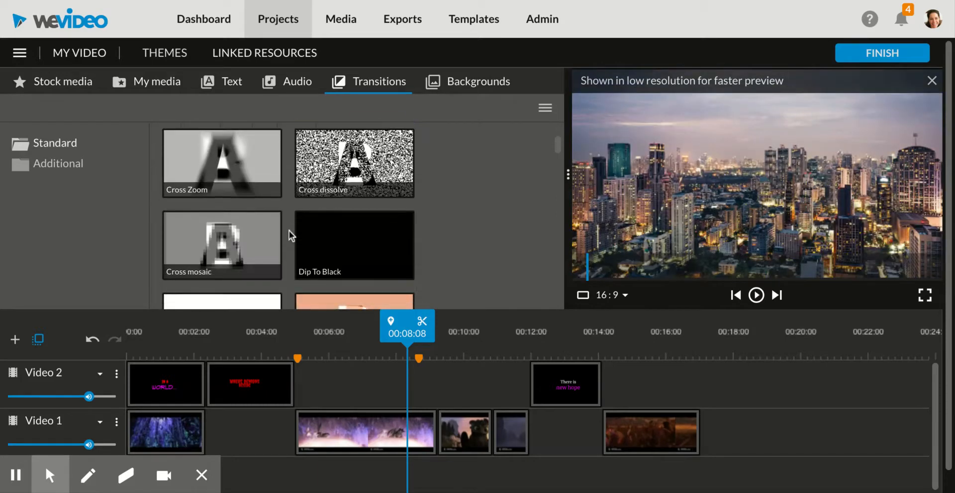
{"action": "scroll", "coordinate": [288, 231], "scroll_direction": "down", "scroll_amount": 2}
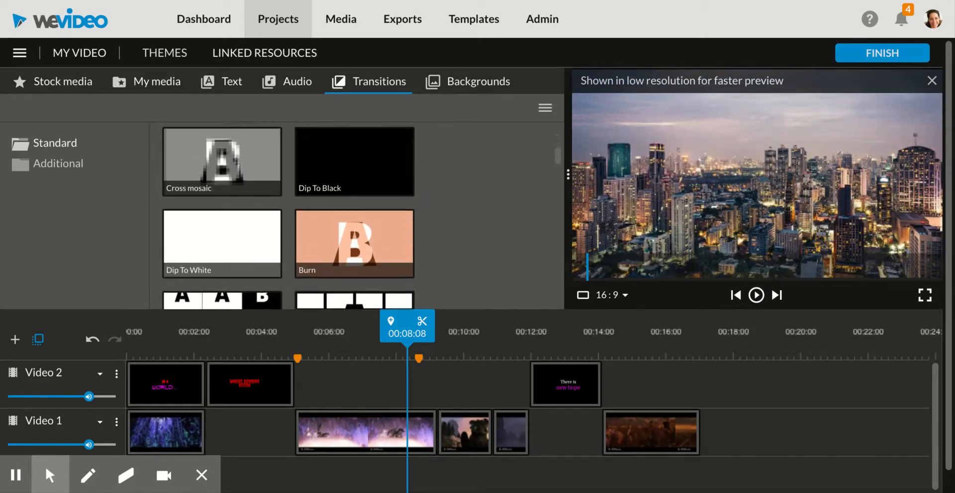
{"action": "scroll", "coordinate": [352, 183], "scroll_direction": "up", "scroll_amount": 1}
{"action": "left_click", "coordinate": [353, 182]}
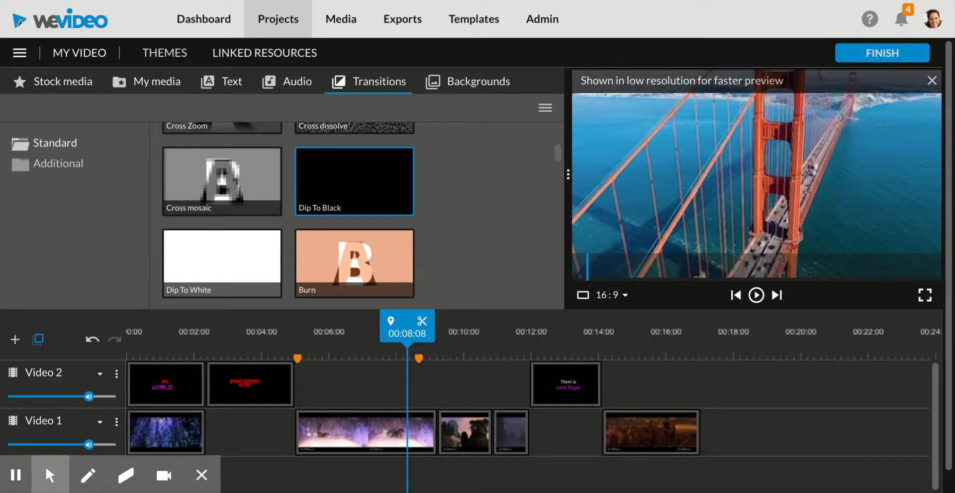
{"action": "left_click", "coordinate": [244, 251]}
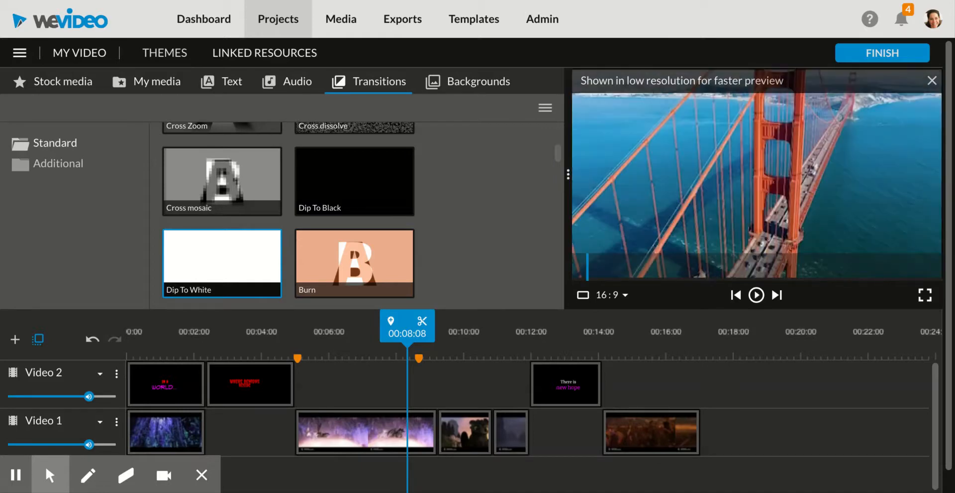
Look through more of the Standard transitions and preview Wipe up.
{"action": "scroll", "coordinate": [288, 216], "scroll_direction": "down", "scroll_amount": 3}
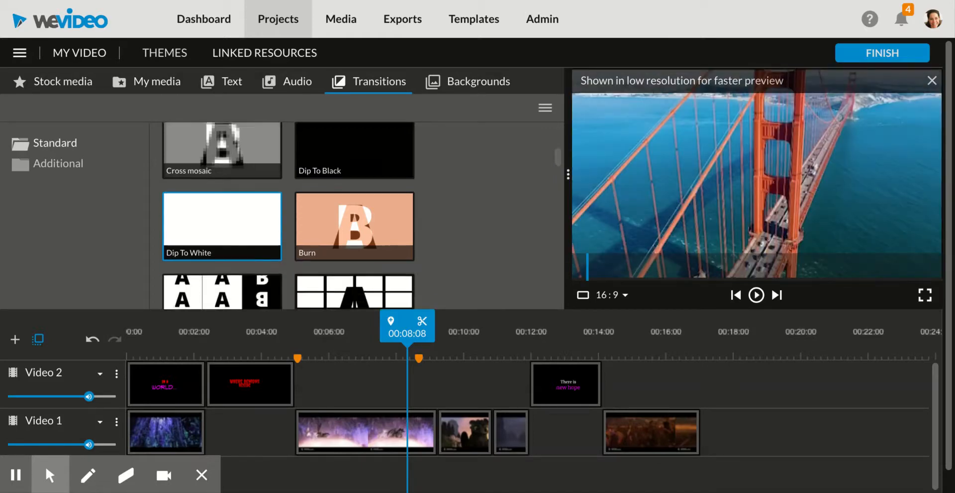
{"action": "scroll", "coordinate": [288, 216], "scroll_direction": "up", "scroll_amount": 2}
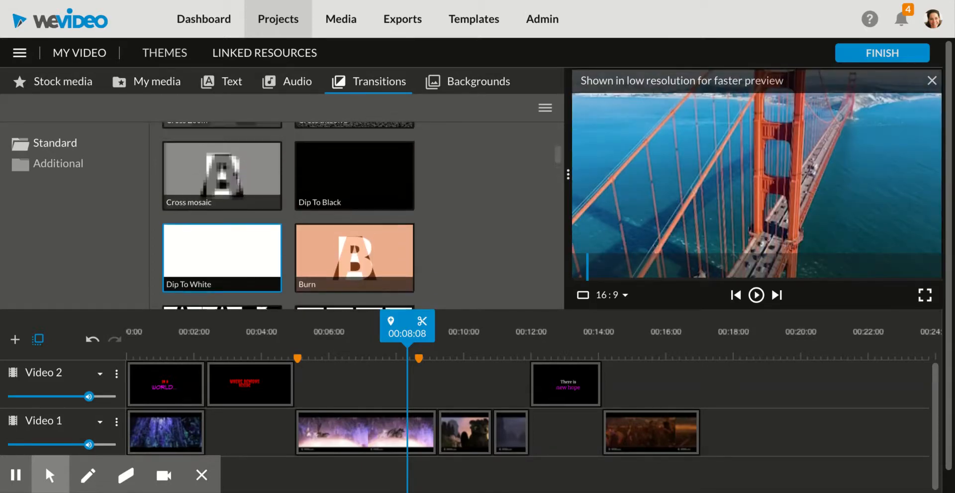
{"action": "scroll", "coordinate": [288, 216], "scroll_direction": "down", "scroll_amount": 10}
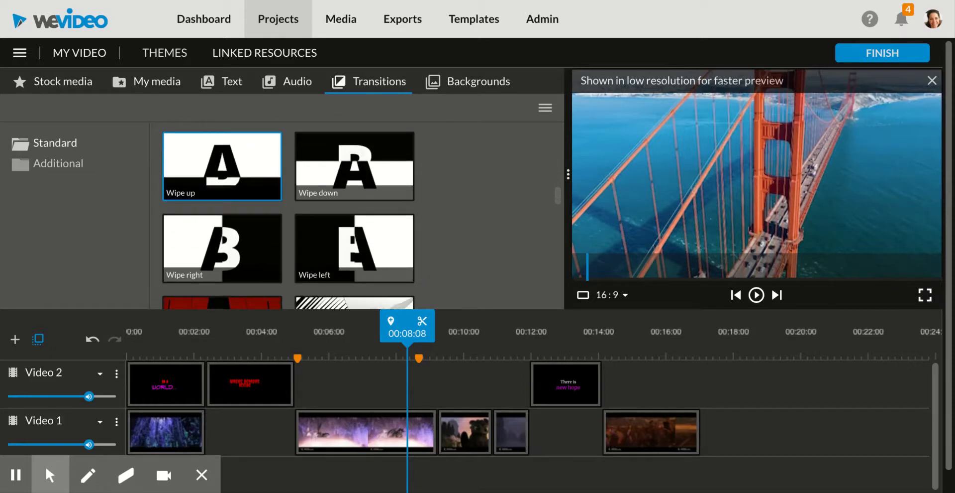
{"action": "scroll", "coordinate": [238, 233], "scroll_direction": "up", "scroll_amount": 2}
{"action": "left_click", "coordinate": [238, 231]}
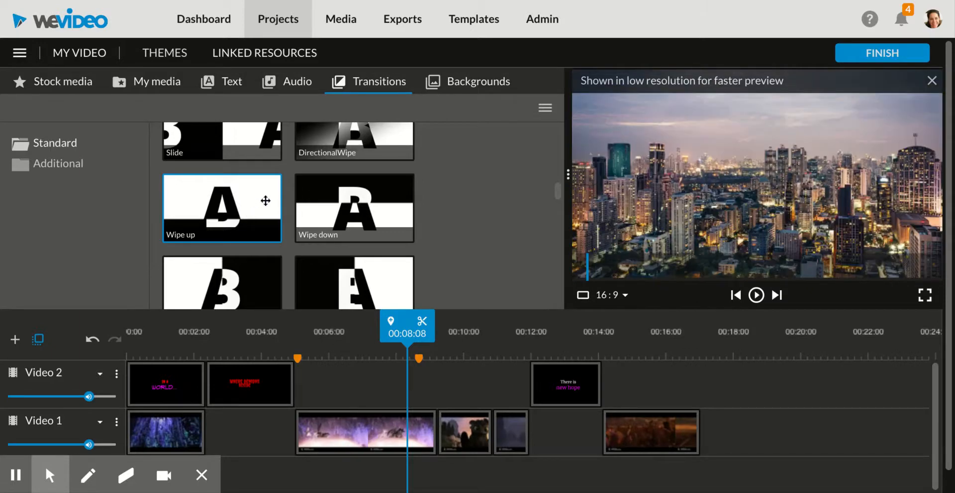
{"action": "scroll", "coordinate": [266, 201], "scroll_direction": "down", "scroll_amount": 8}
Add a Dip To Black transition between the second and third clips on Video 1.
{"action": "scroll", "coordinate": [265, 200], "scroll_direction": "up", "scroll_amount": 10}
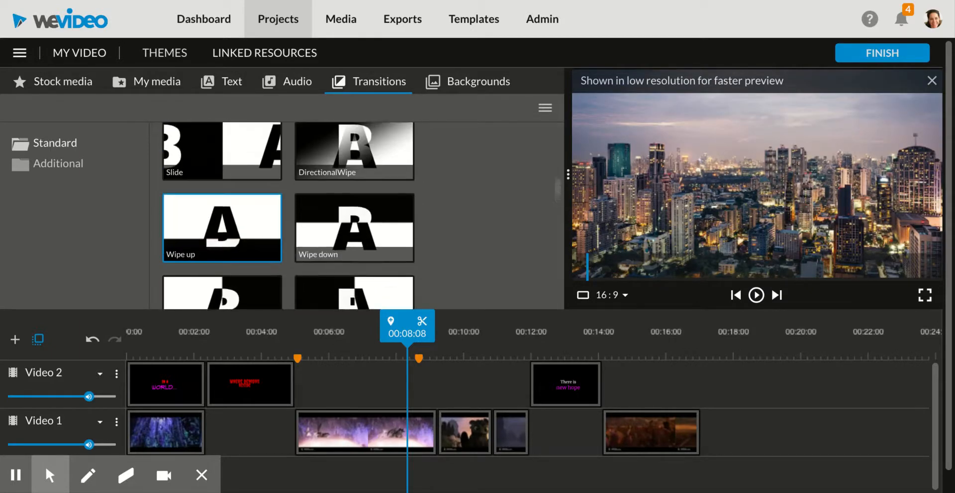
{"action": "scroll", "coordinate": [334, 197], "scroll_direction": "up", "scroll_amount": 6}
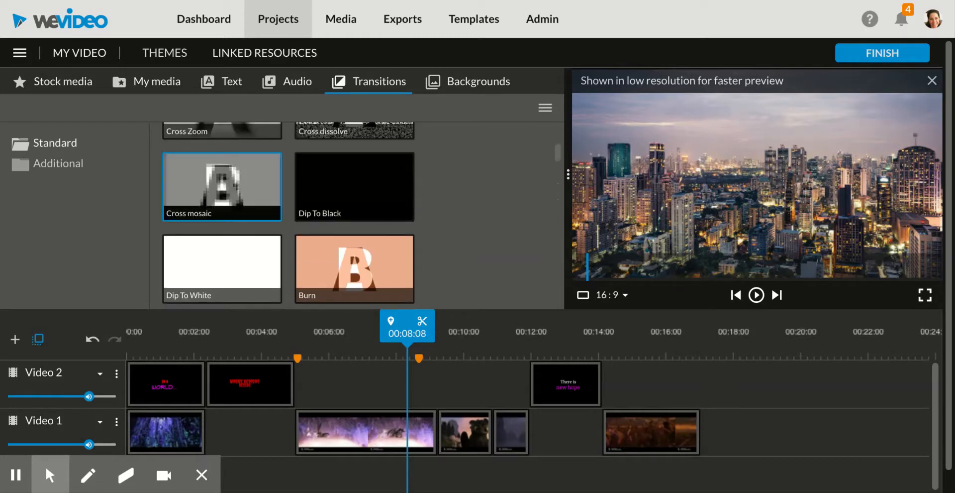
{"action": "left_click", "coordinate": [334, 197]}
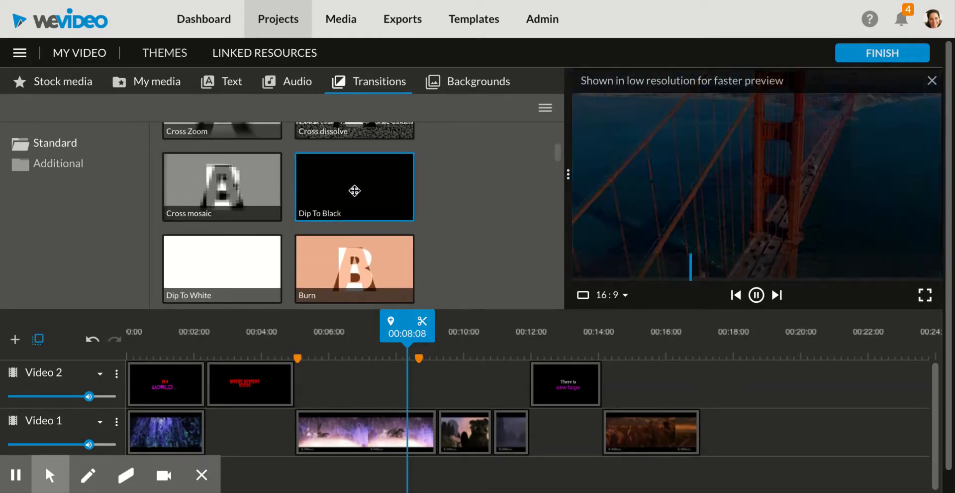
{"action": "mouse_move", "coordinate": [355, 191]}
{"action": "left_mouse_down"}
{"action": "mouse_move", "coordinate": [373, 249]}
{"action": "mouse_move", "coordinate": [449, 369]}
{"action": "mouse_move", "coordinate": [453, 428]}
{"action": "mouse_move", "coordinate": [441, 349]}
{"action": "mouse_move", "coordinate": [437, 432]}
{"action": "left_mouse_up"}
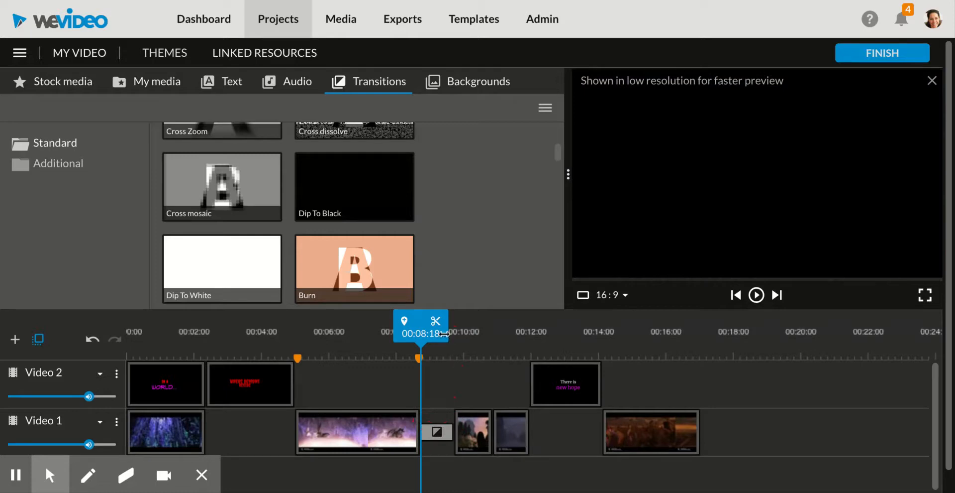
Play back the Dip To Black transition on Video 1 from shortly before it into the following clip.
{"action": "left_click_drag", "start_coordinate": [419, 324], "coordinate": [370, 325]}
{"action": "key", "text": "space"}
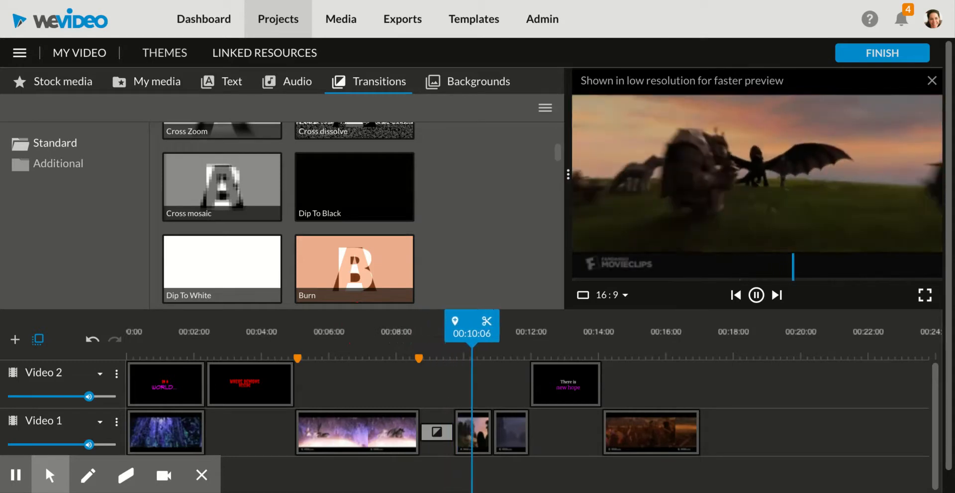
{"action": "key", "text": "space"}
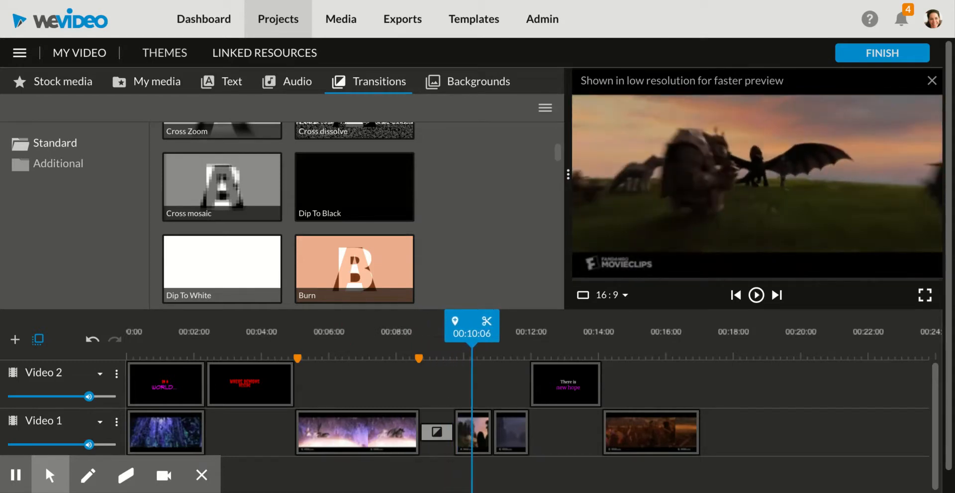
Set the Dip To Black transition's duration to 2 seconds.
{"action": "left_click", "coordinate": [436, 432]}
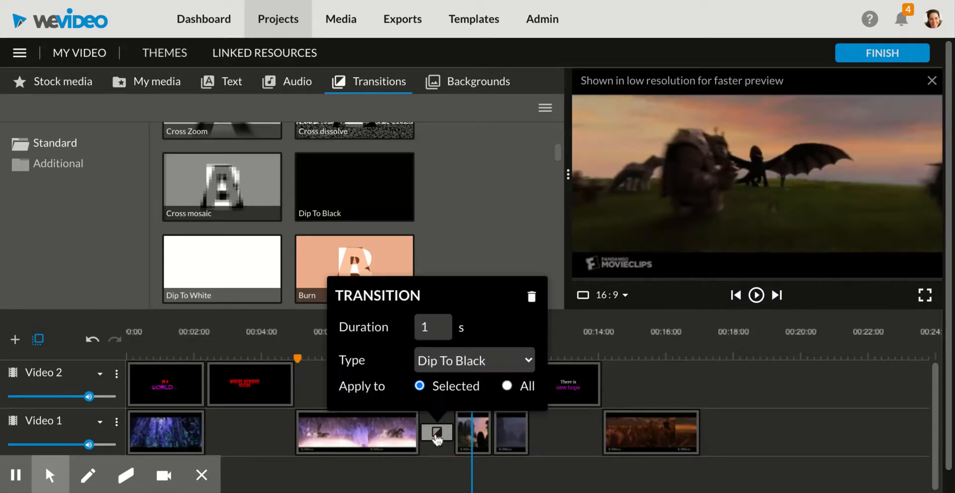
{"action": "left_click", "coordinate": [436, 324]}
{"action": "key", "text": "BackSpace"}
{"action": "type", "text": "2"}
{"action": "key", "text": "Return"}
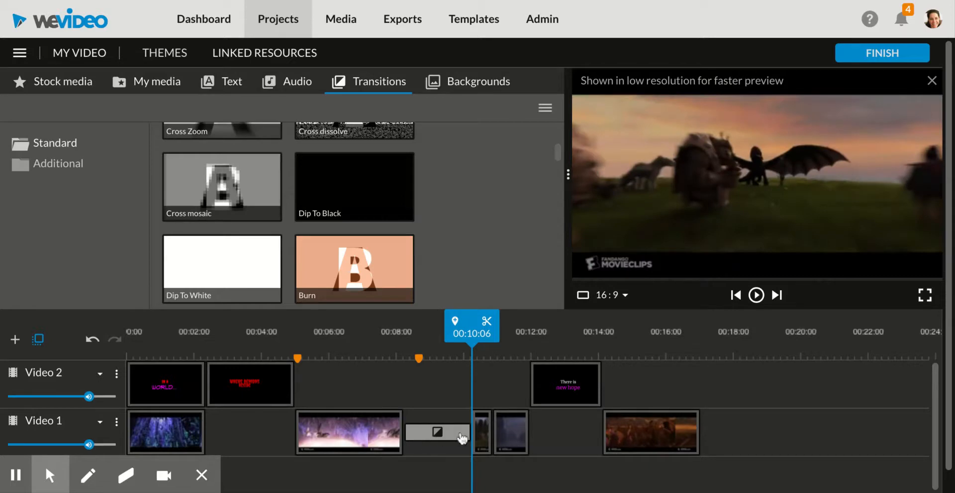
Play the timeline from 00:07:02 across the lengthened transition and review the transition's settings.
{"action": "left_click", "coordinate": [365, 341]}
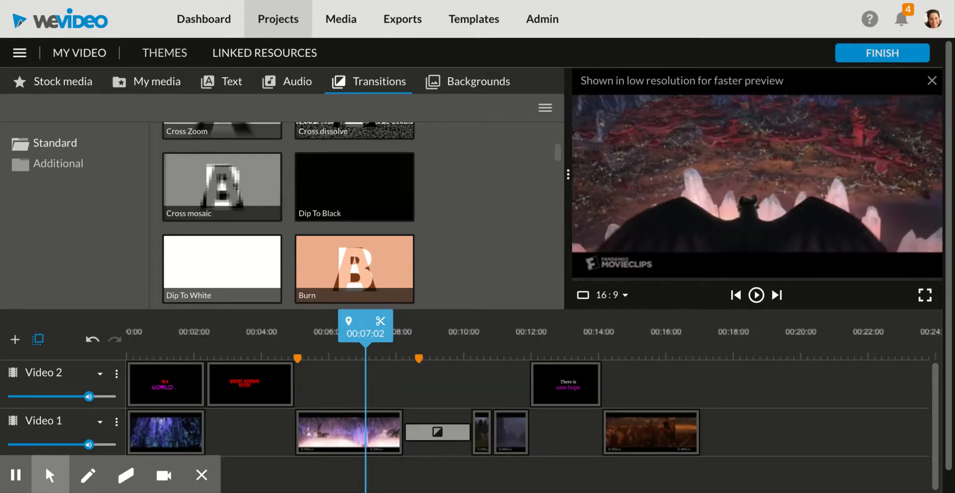
{"action": "key", "text": "space"}
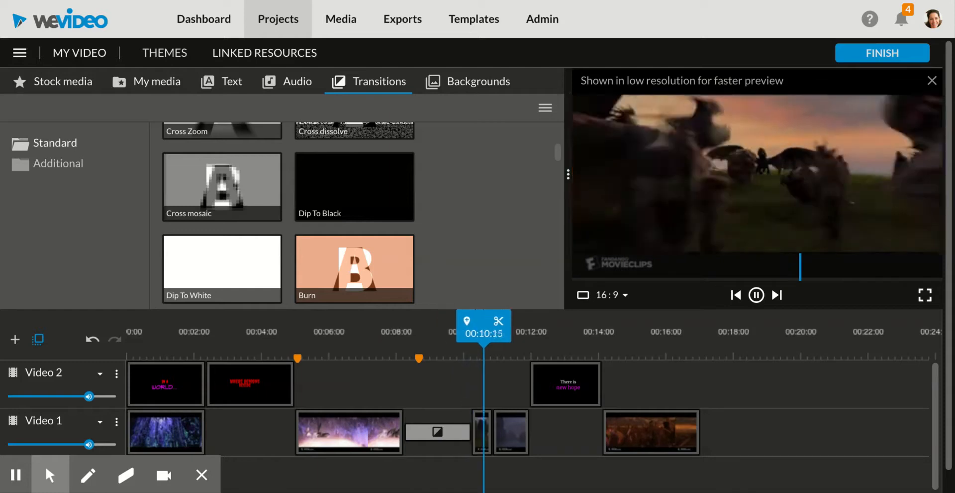
{"action": "key", "text": "space"}
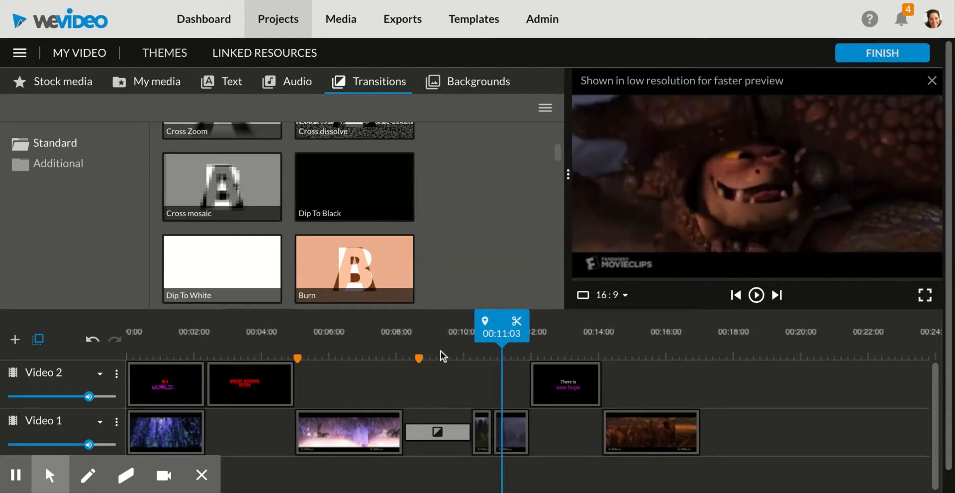
{"action": "left_click", "coordinate": [426, 436]}
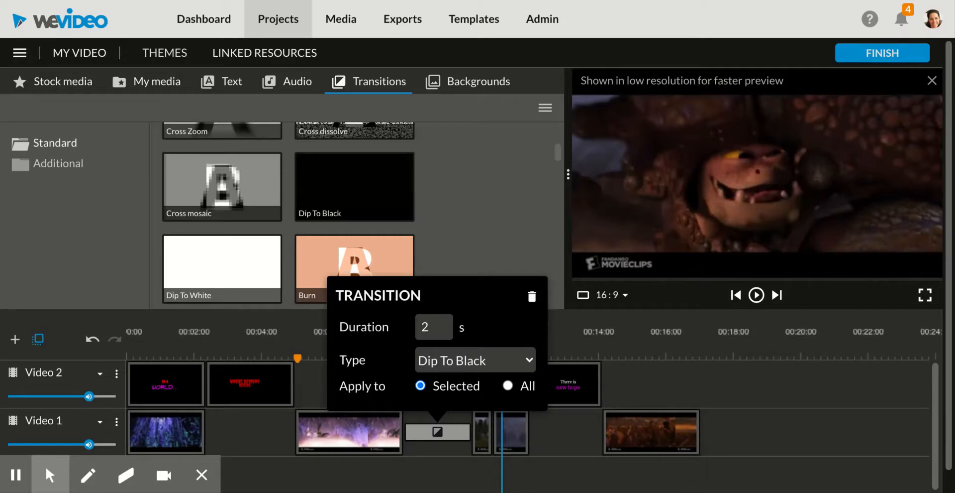
{"action": "left_click", "coordinate": [477, 124]}
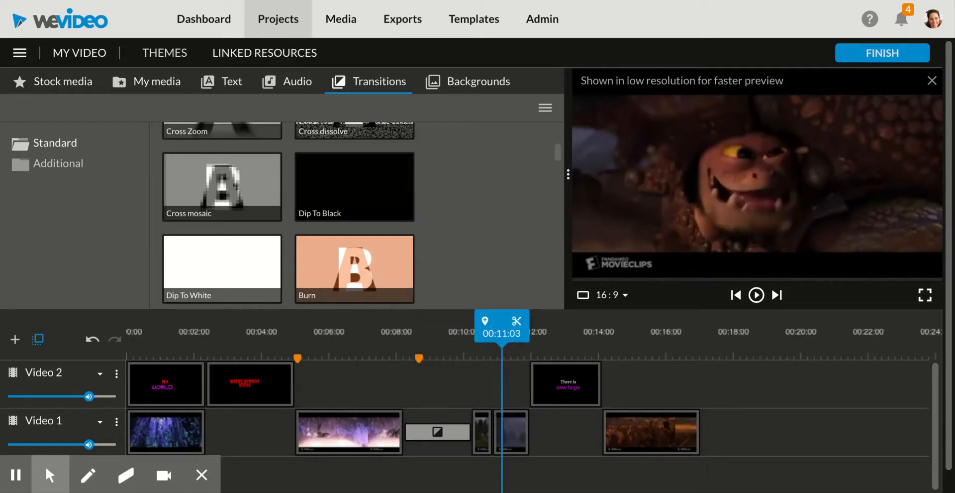
Play the timeline from 00:06:24 through the transition up to the "There is new hope" title.
{"action": "left_click", "coordinate": [362, 348]}
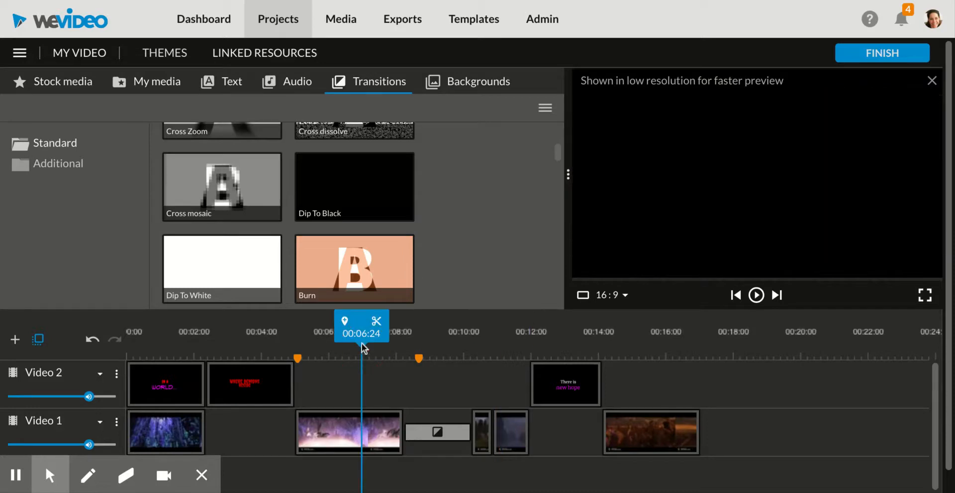
{"action": "key", "text": "space"}
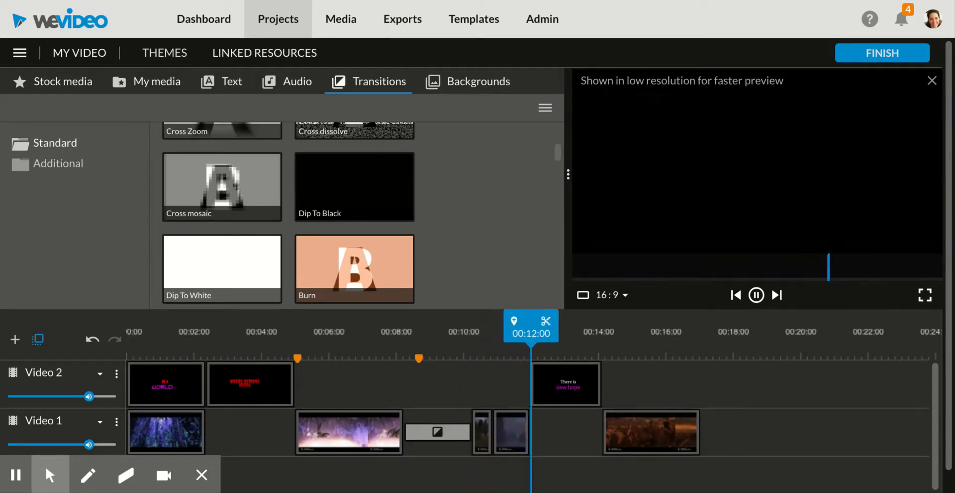
{"action": "key", "text": "space"}
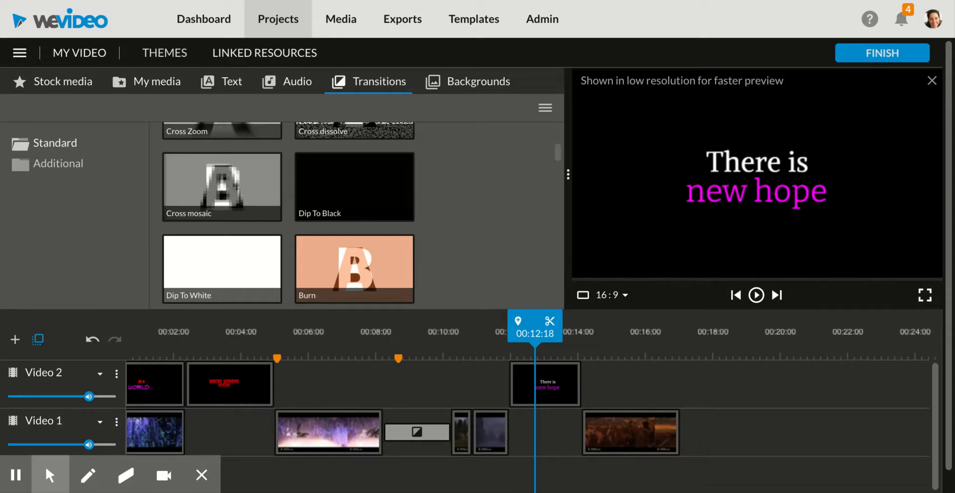
Add a Dip To Black transition to the end of the last Video 1 clip and play it back.
{"action": "left_click", "coordinate": [677, 435]}
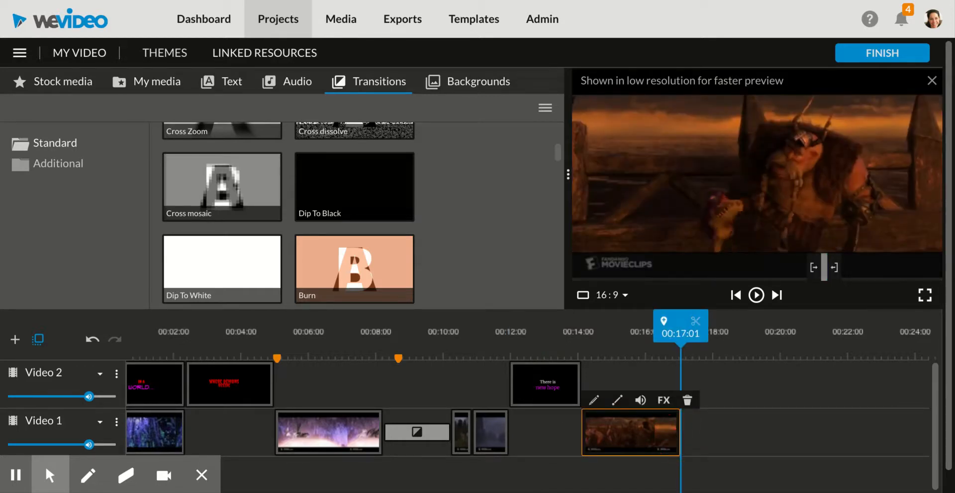
{"action": "left_click_drag", "start_coordinate": [348, 181], "coordinate": [682, 426]}
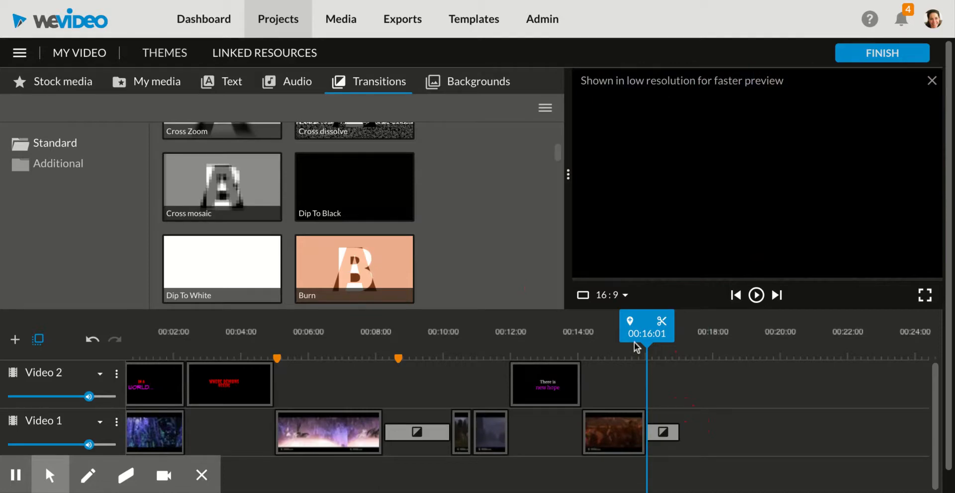
{"action": "left_click", "coordinate": [634, 342]}
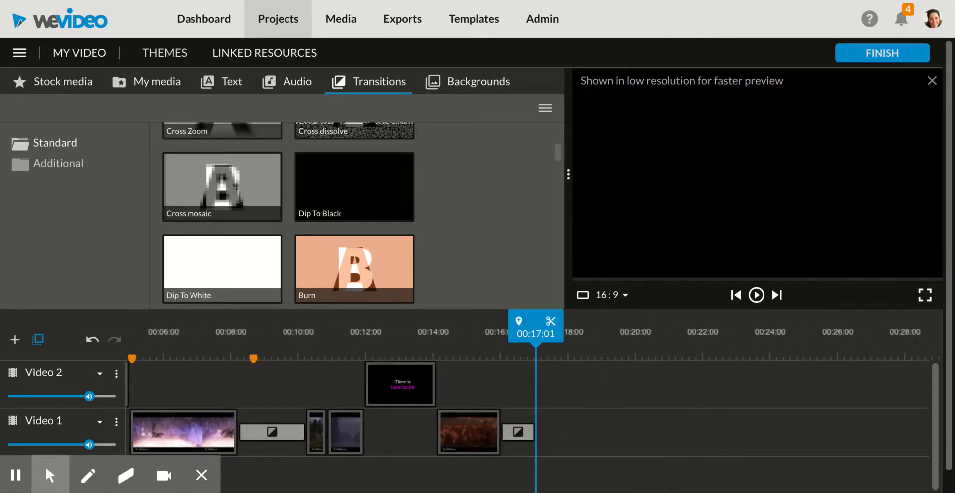
Delete the Dip To Black transition at the end of the last Video 1 clip and dismiss the notice.
{"action": "left_click", "coordinate": [518, 432]}
{"action": "key", "text": "Delete"}
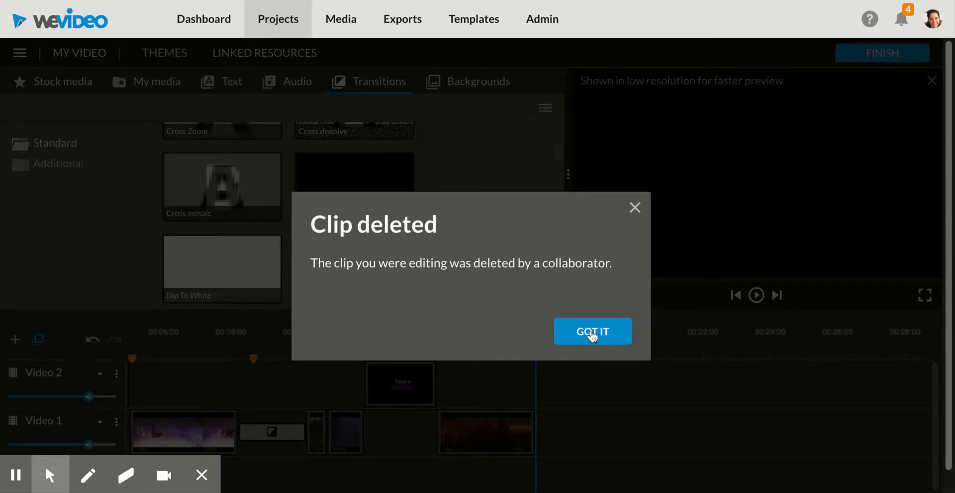
{"action": "left_click", "coordinate": [591, 334]}
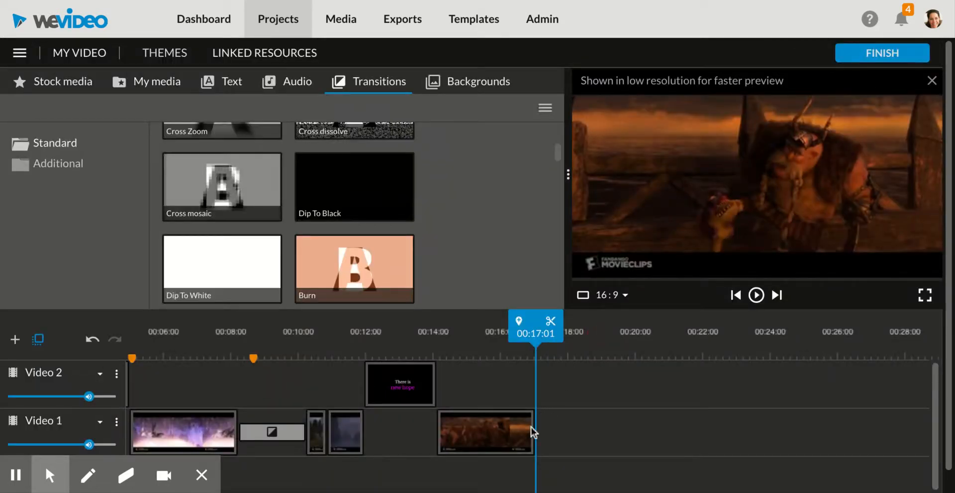
Re-add Dip To Black at the end of the last Video 1 clip, undo it, and try placing it again.
{"action": "left_click", "coordinate": [500, 347]}
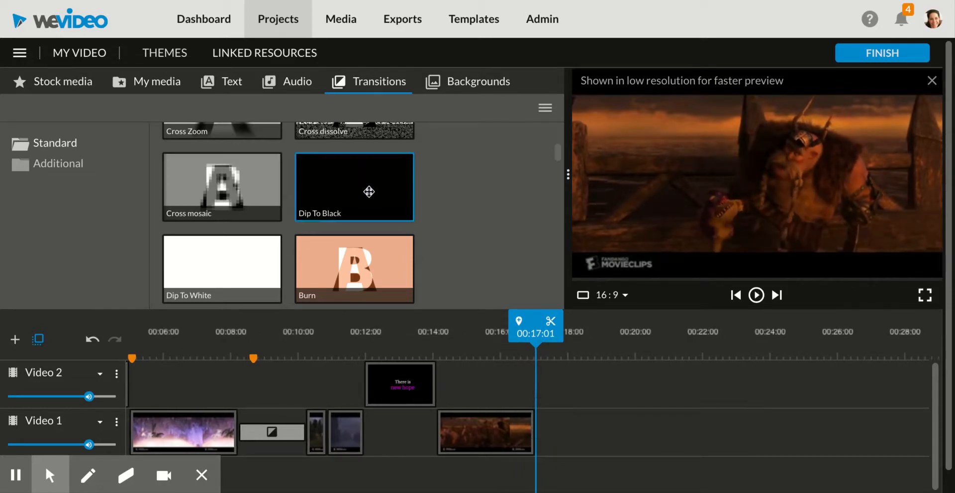
{"action": "left_click_drag", "start_coordinate": [366, 189], "coordinate": [557, 438]}
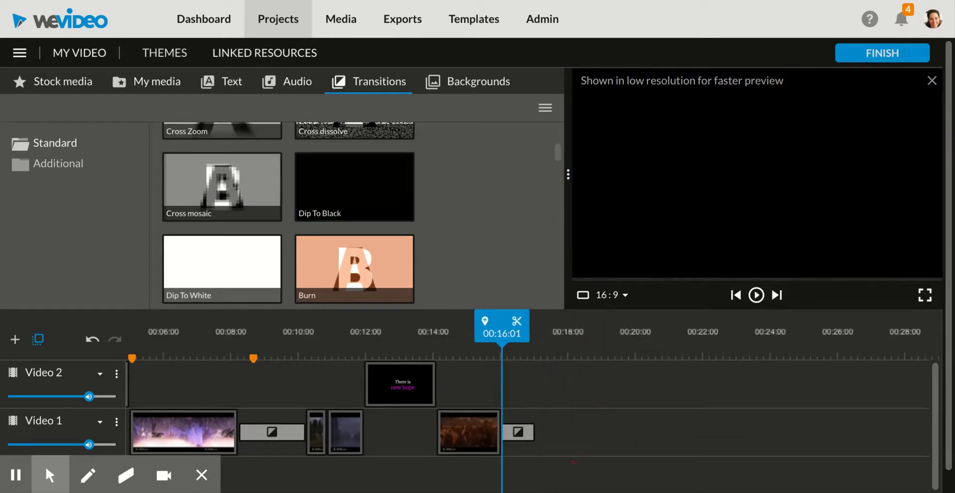
{"action": "key", "text": "ctrl+z"}
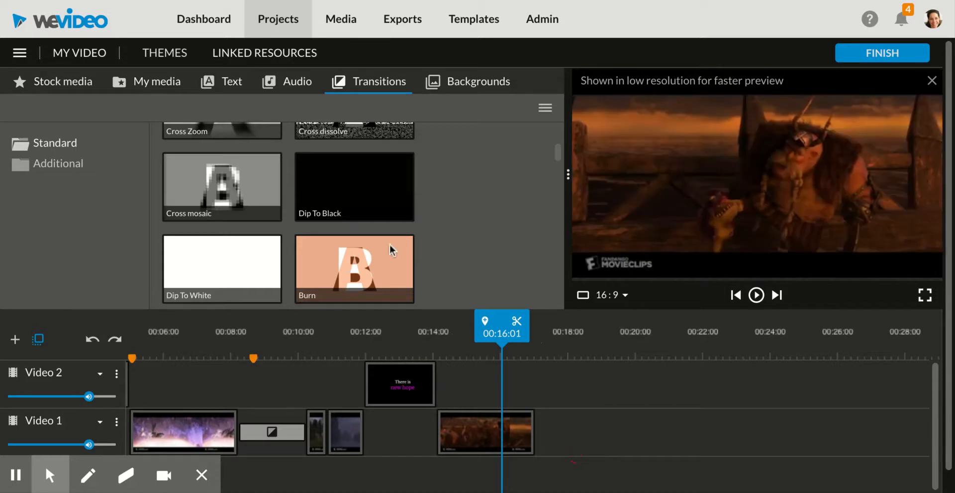
{"action": "left_click", "coordinate": [348, 200]}
{"action": "left_click_drag", "start_coordinate": [349, 200], "coordinate": [545, 411]}
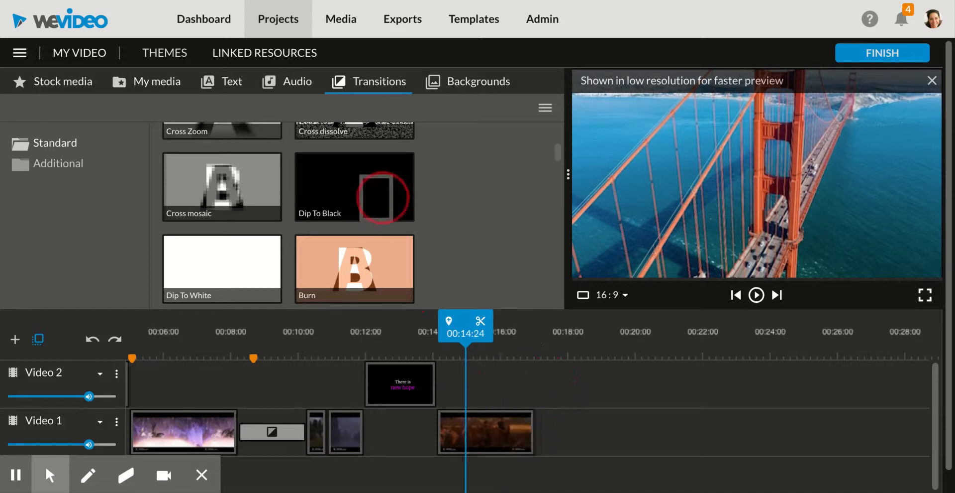
Lengthen the last Video 1 clip to about 4 seconds, ending at 00:18:06.
{"action": "left_click", "coordinate": [531, 433]}
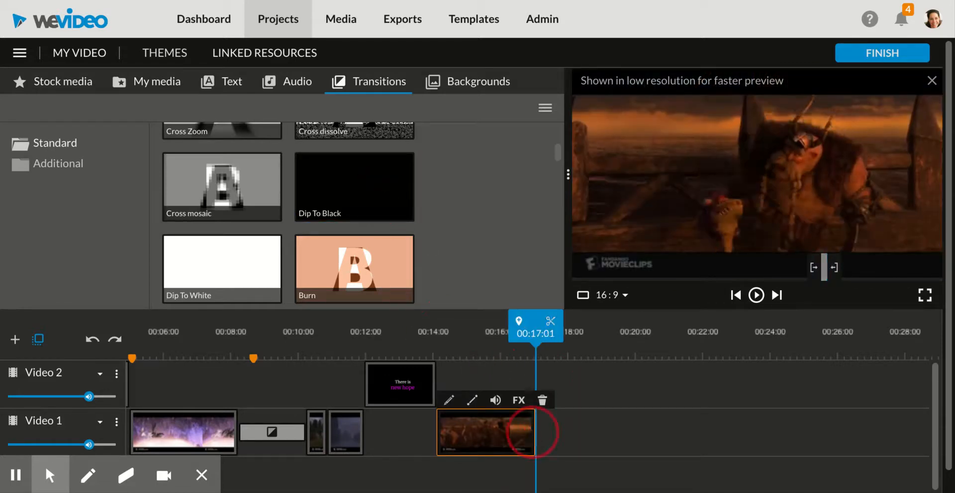
{"action": "left_click_drag", "start_coordinate": [532, 432], "coordinate": [575, 431]}
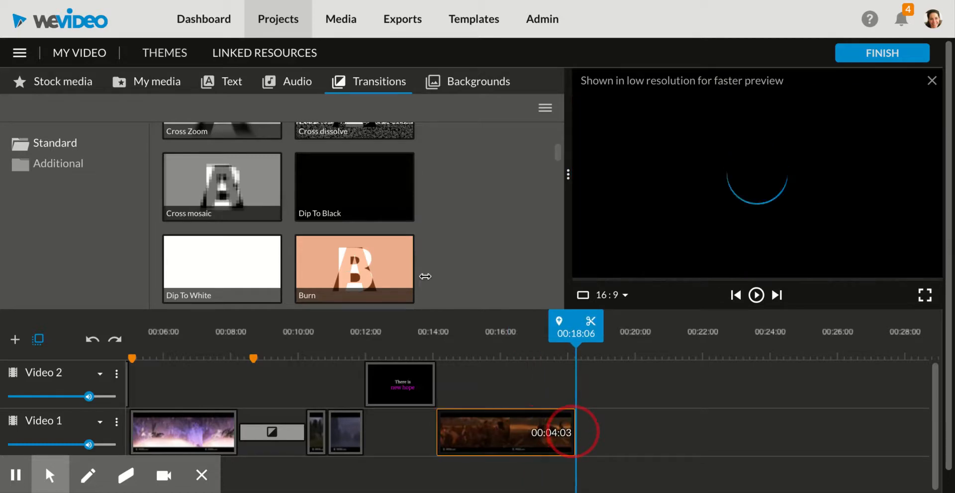
Add a Dip To Black transition to the end of the lengthened Video 1 clip and play it from 00:15:24.
{"action": "left_click_drag", "start_coordinate": [357, 192], "coordinate": [573, 433]}
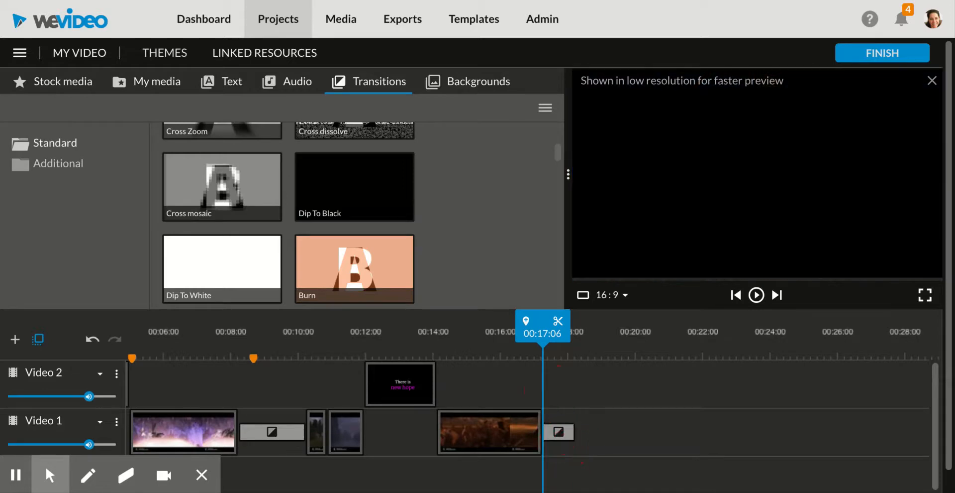
{"action": "left_click", "coordinate": [501, 348]}
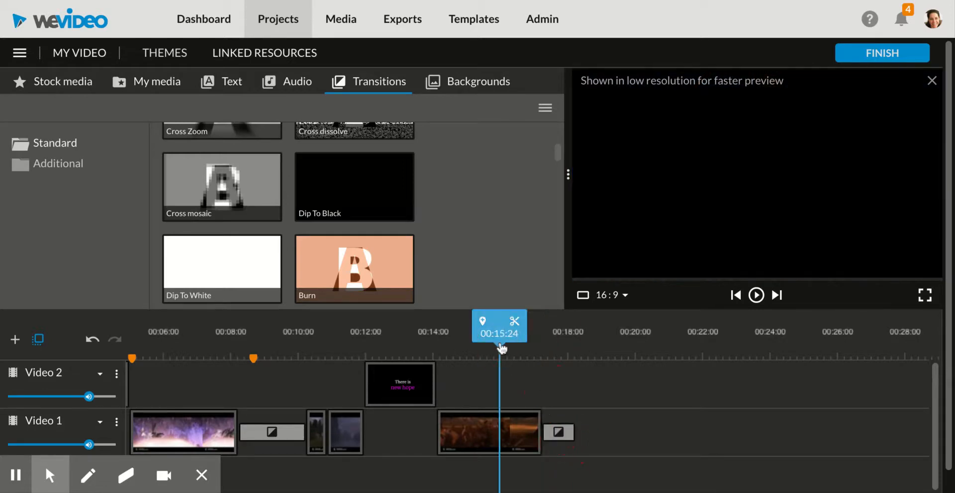
{"action": "key", "text": "space"}
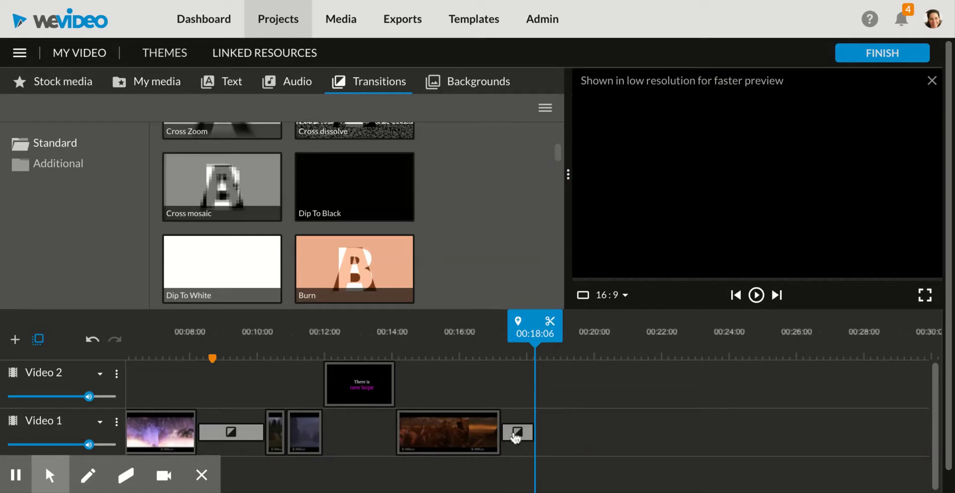
Set the closing Dip To Black transition's duration to 3 seconds.
{"action": "left_click", "coordinate": [507, 438]}
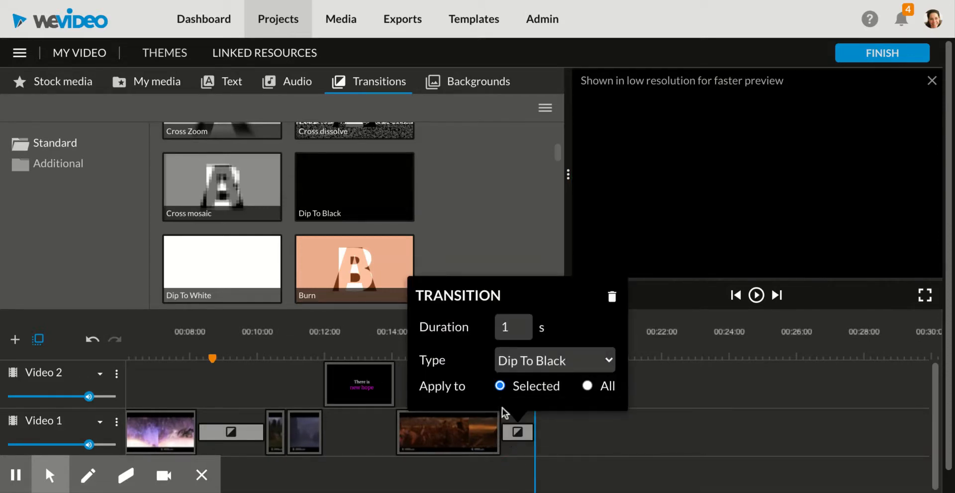
{"action": "left_click", "coordinate": [509, 327]}
{"action": "type", "text": "2"}
{"action": "key", "text": "BackSpace"}
{"action": "type", "text": "3"}
{"action": "key", "text": "Return"}
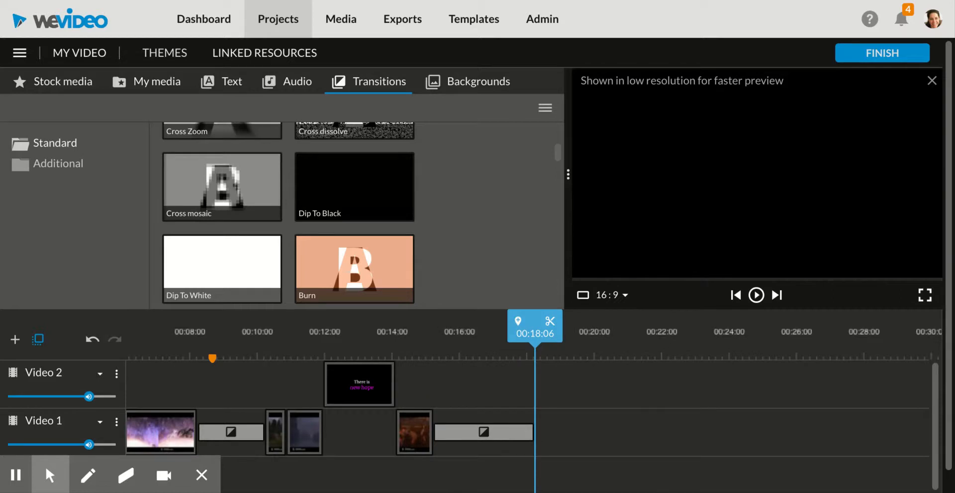
Set the closing Dip To Black transition's duration to 2 seconds and play the timeline through it.
{"action": "left_click", "coordinate": [464, 432]}
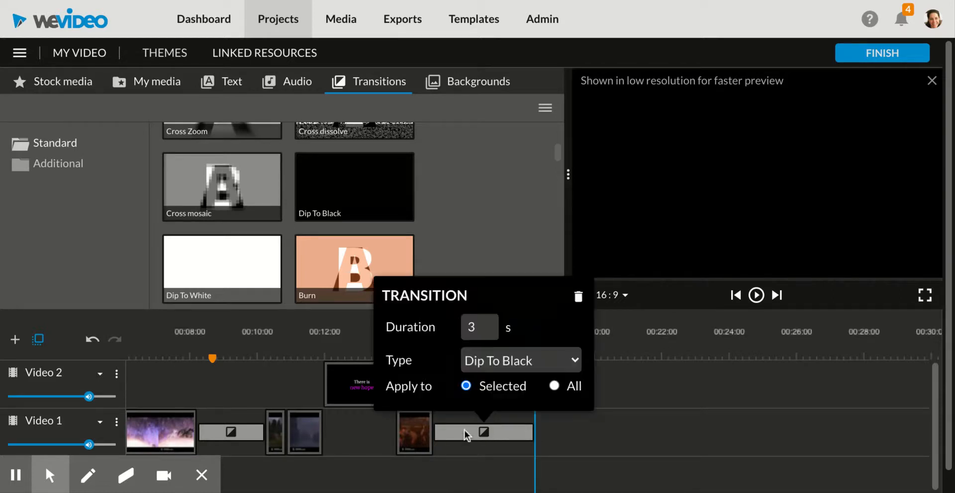
{"action": "left_click", "coordinate": [476, 326]}
{"action": "key", "text": "BackSpace"}
{"action": "type", "text": "2"}
{"action": "key", "text": "Return"}
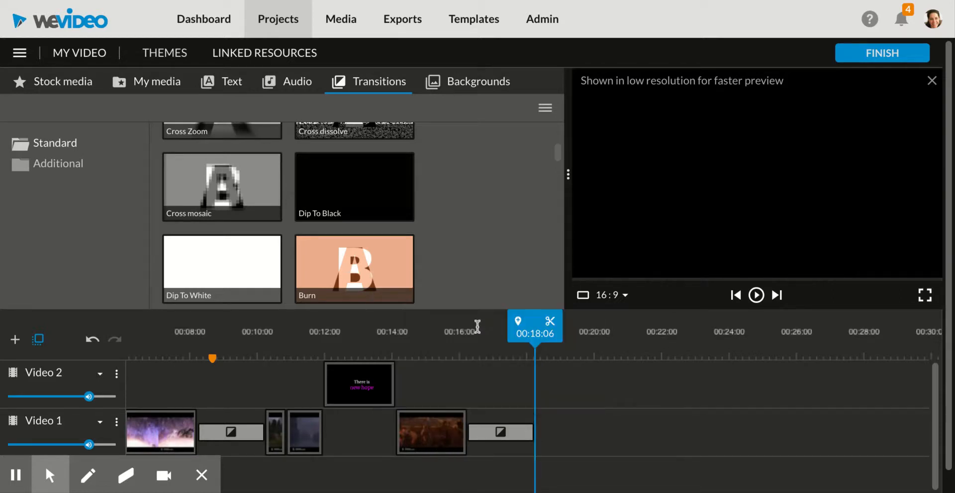
{"action": "left_click", "coordinate": [434, 347]}
{"action": "key", "text": "space"}
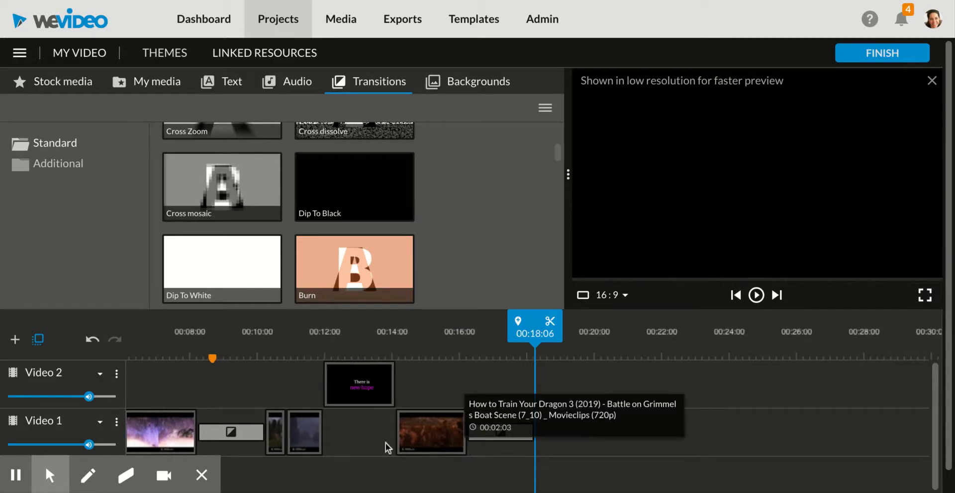
Look over the Motion text titles and return the playhead to 00:00:00 at the first clips.
{"action": "left_click", "coordinate": [230, 85]}
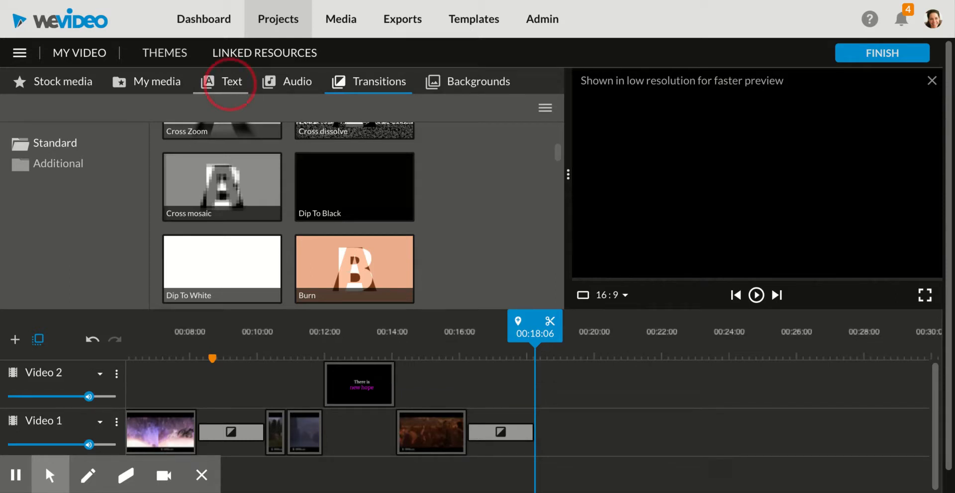
{"action": "double_click", "coordinate": [231, 86]}
{"action": "scroll", "coordinate": [269, 185], "scroll_direction": "down", "scroll_amount": 2}
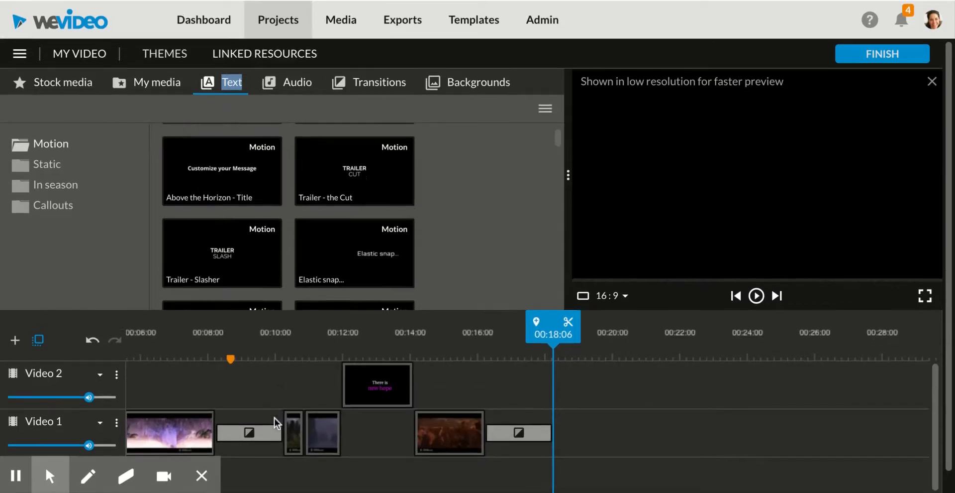
{"action": "scroll", "coordinate": [274, 417], "scroll_direction": "left", "scroll_amount": 5}
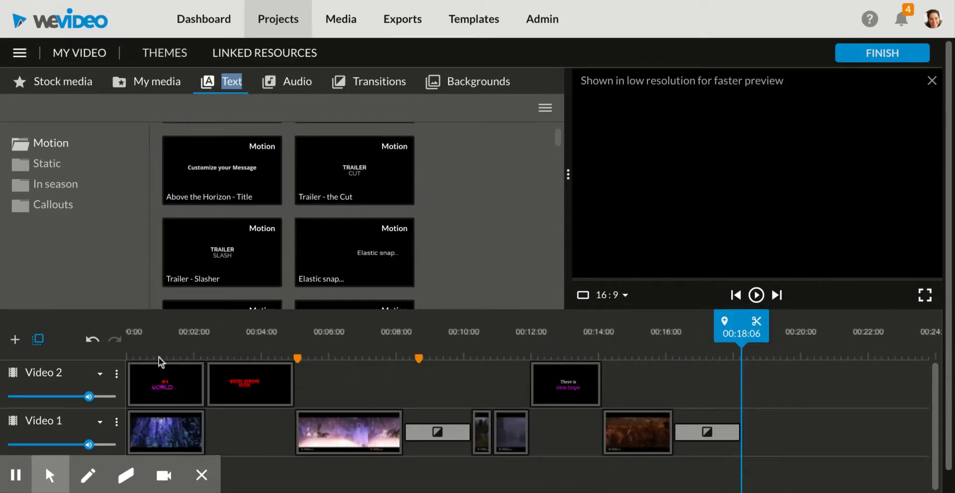
{"action": "left_click", "coordinate": [145, 349]}
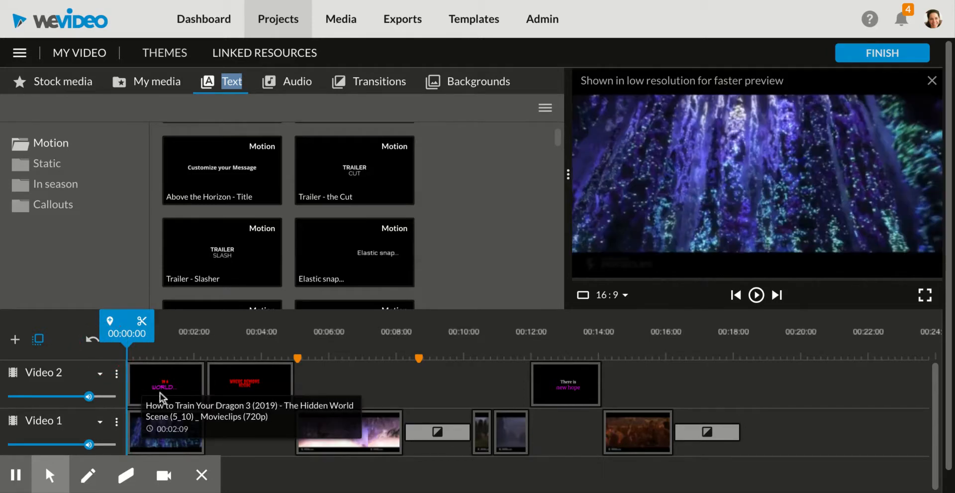
Browse the standard transitions from the cross effects to the wipes, with the "There is new hope" title on Video 2 selected.
{"action": "left_click", "coordinate": [379, 86]}
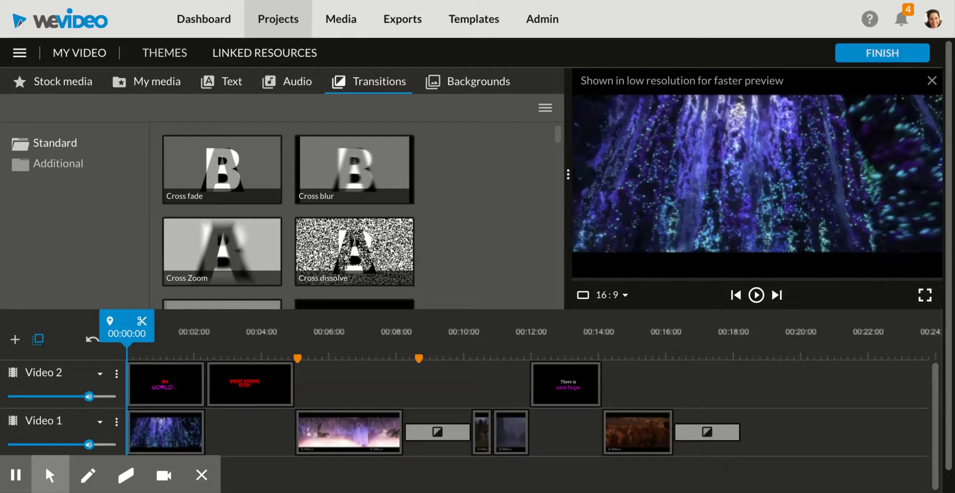
{"action": "scroll", "coordinate": [330, 229], "scroll_direction": "down", "scroll_amount": 3}
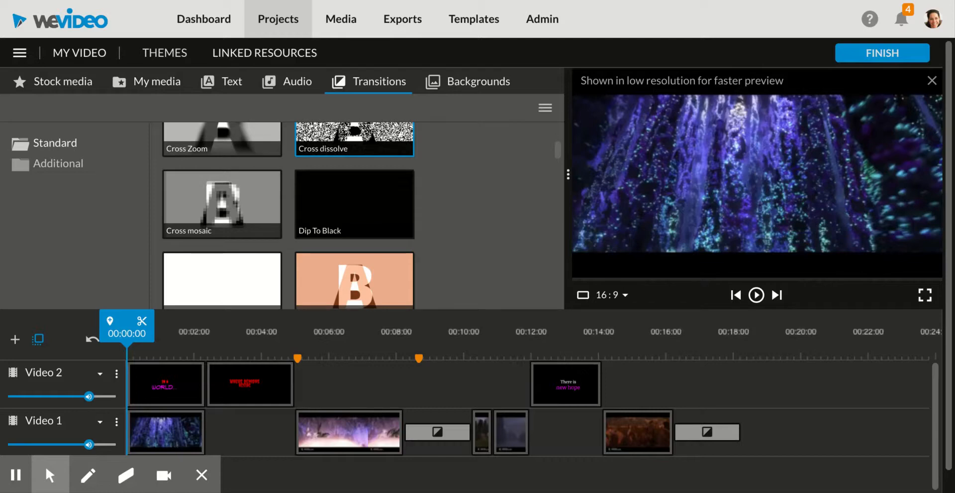
{"action": "scroll", "coordinate": [354, 209], "scroll_direction": "up", "scroll_amount": 2}
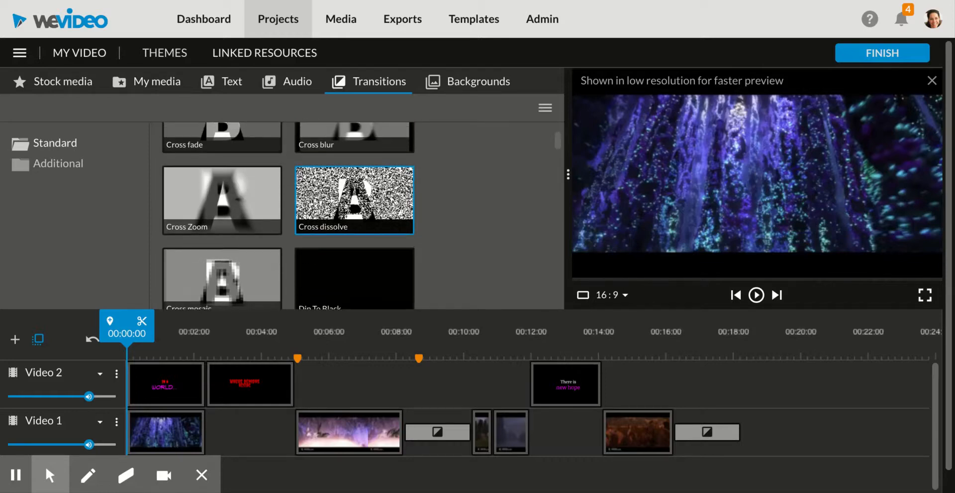
{"action": "left_click", "coordinate": [556, 391]}
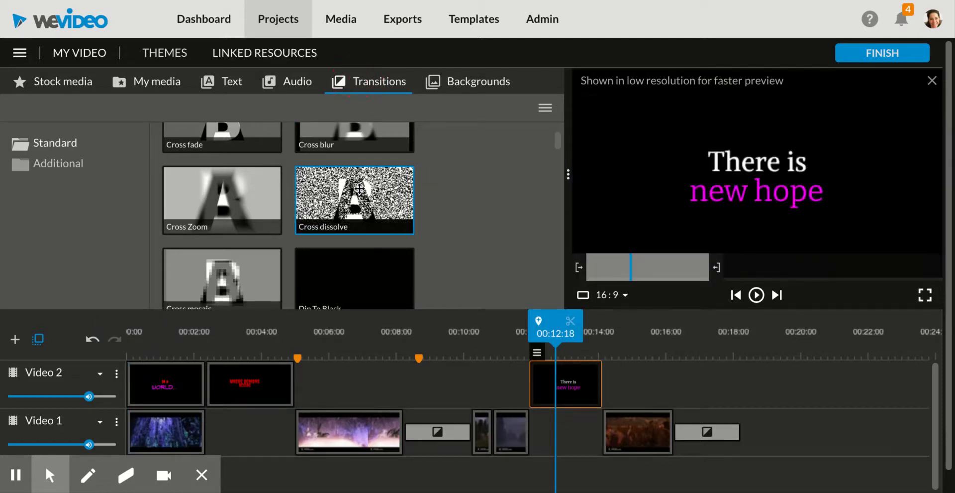
{"action": "scroll", "coordinate": [360, 189], "scroll_direction": "down", "scroll_amount": 8}
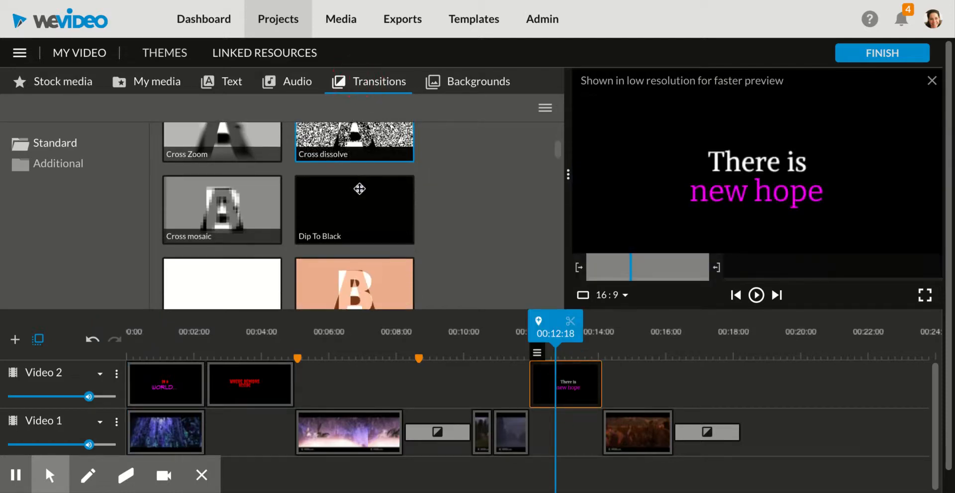
{"action": "scroll", "coordinate": [288, 216], "scroll_direction": "down", "scroll_amount": 3}
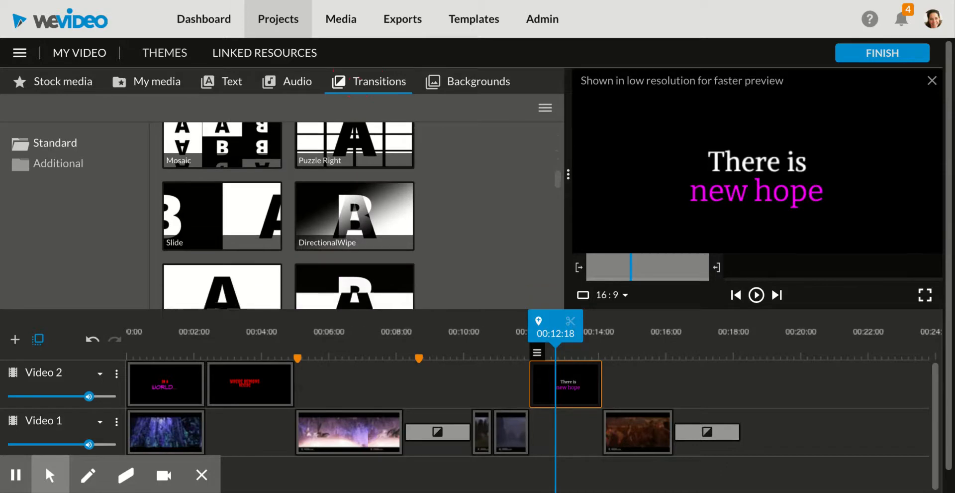
{"action": "scroll", "coordinate": [355, 142], "scroll_direction": "down", "scroll_amount": 4}
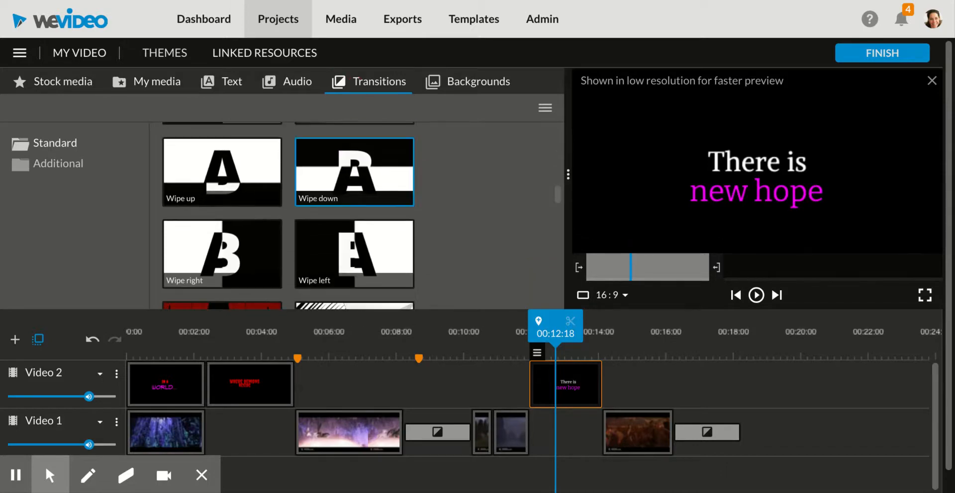
{"action": "scroll", "coordinate": [354, 171], "scroll_direction": "up", "scroll_amount": 15}
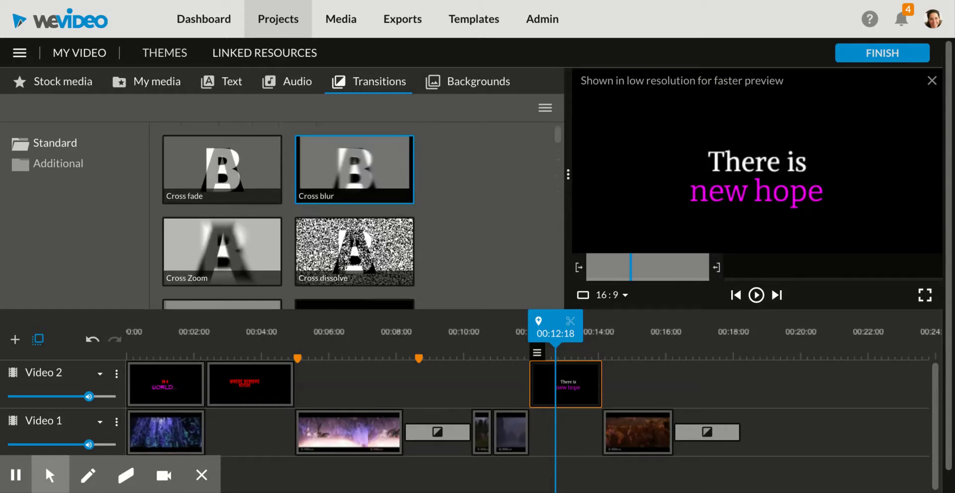
Try to apply the Cross dissolve transition to the start of the "There is new hope" title on Video 2.
{"action": "left_click_drag", "start_coordinate": [346, 250], "coordinate": [543, 386]}
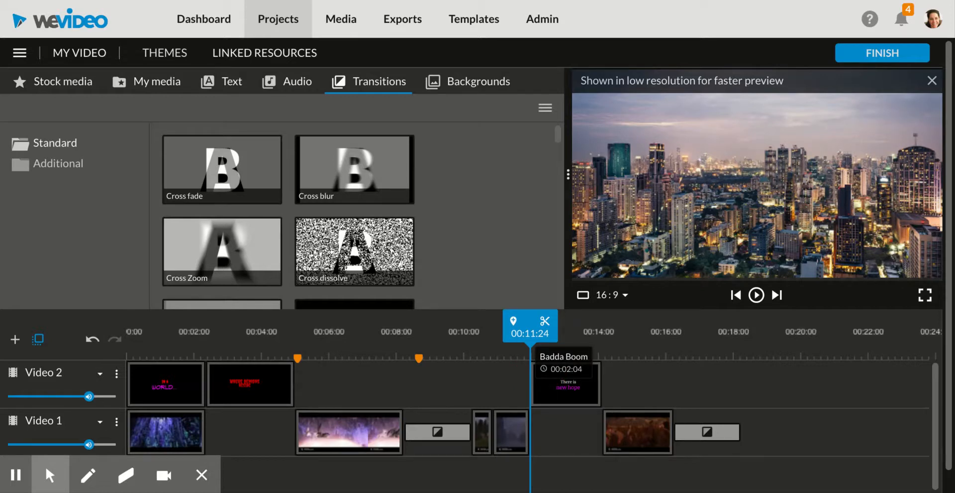
{"action": "left_click", "coordinate": [374, 252]}
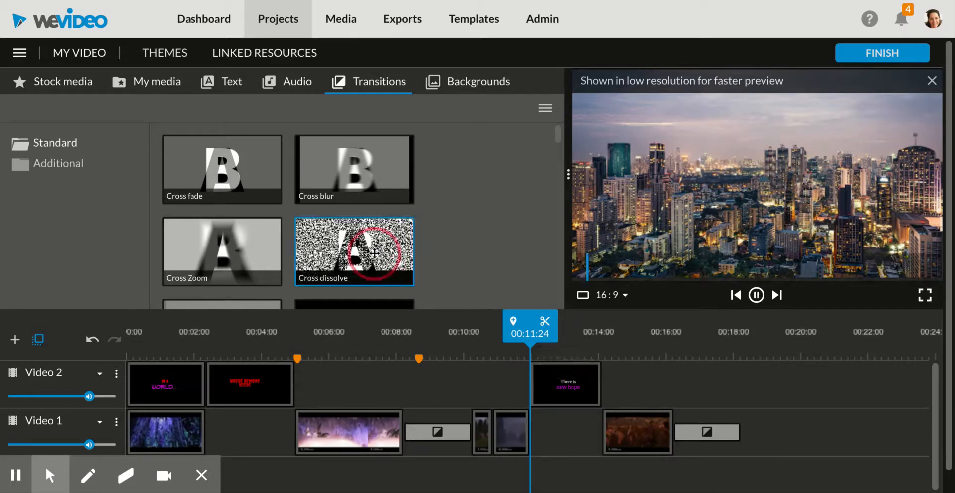
{"action": "left_click_drag", "start_coordinate": [374, 253], "coordinate": [545, 378]}
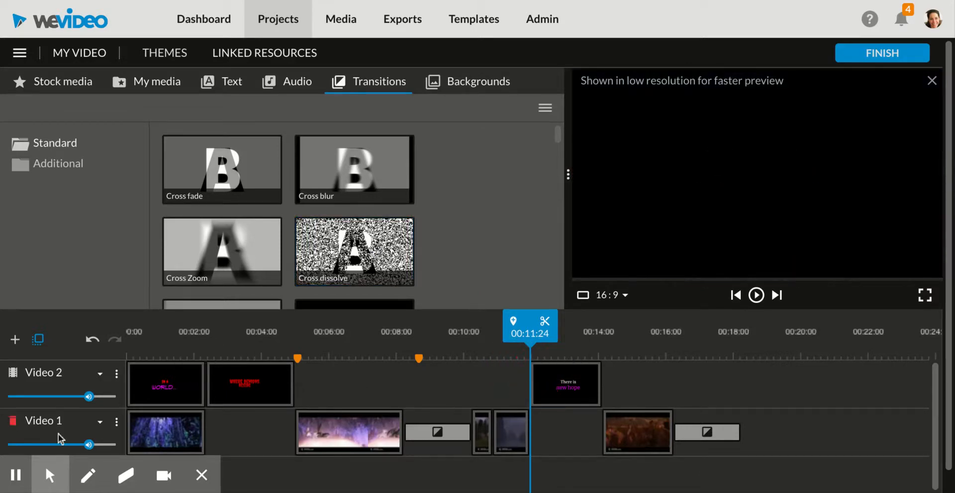
{"action": "mouse_move", "coordinate": [18, 475]}
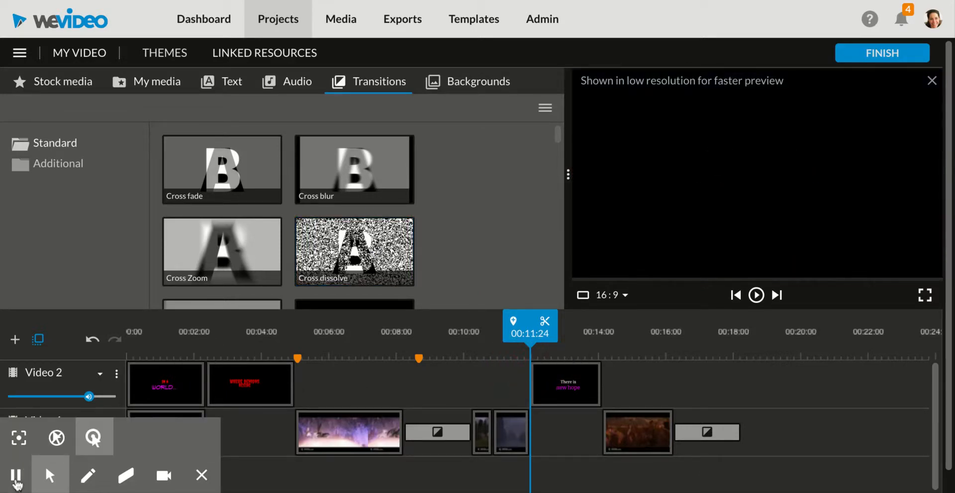